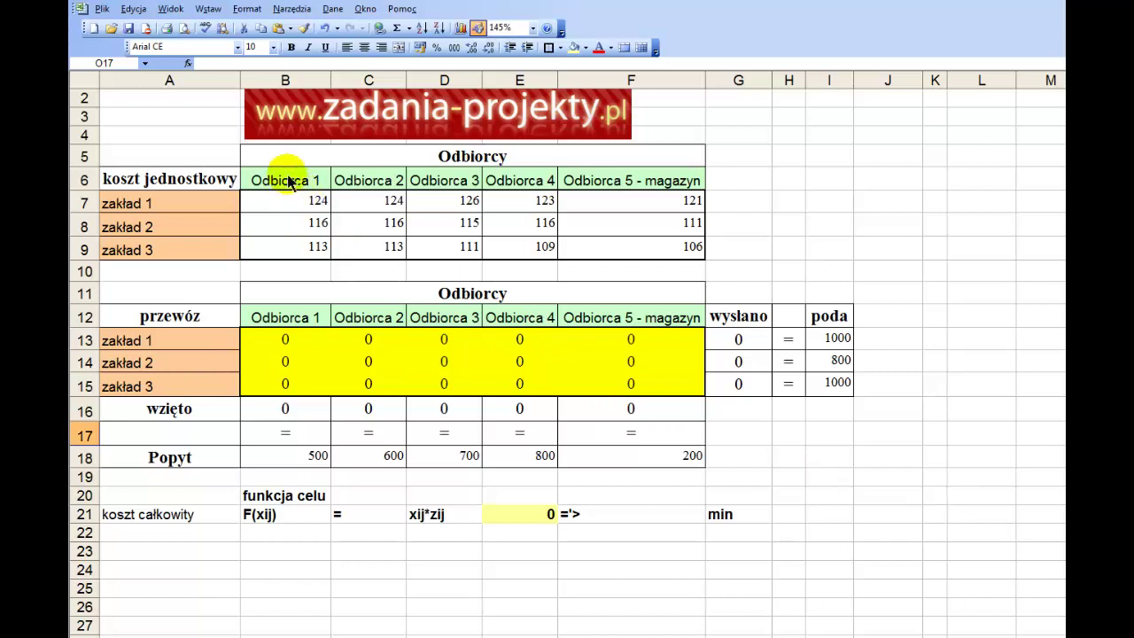
Review the recipient headings in row 6 and the plant labels in both the unit cost and shipment tables.
drag(283, 180, 650, 186)
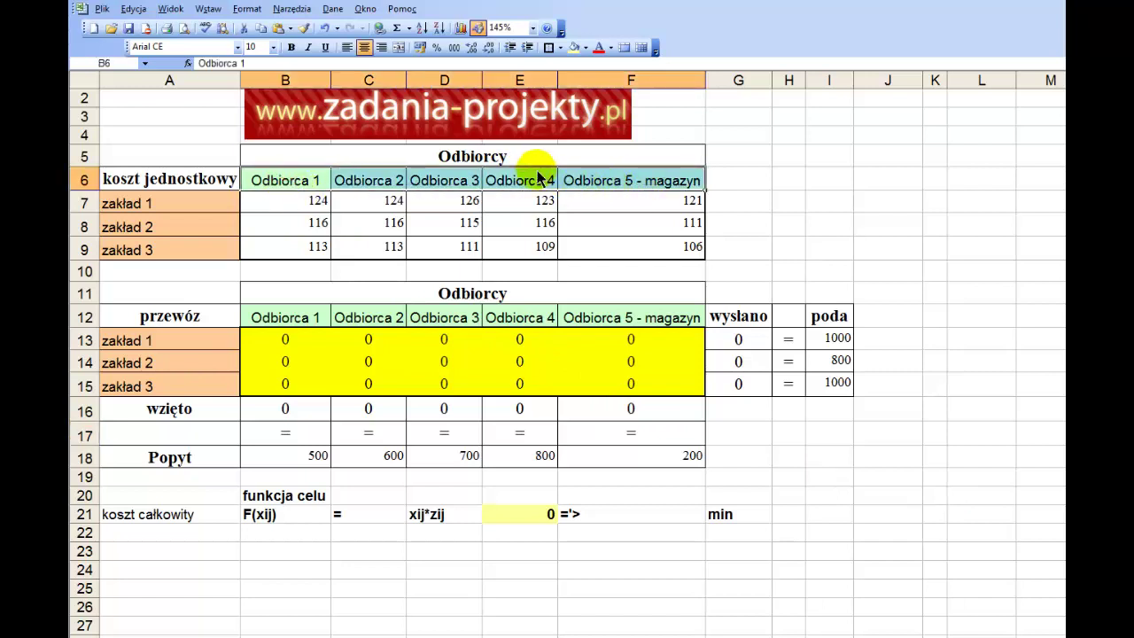
drag(532, 180, 301, 177)
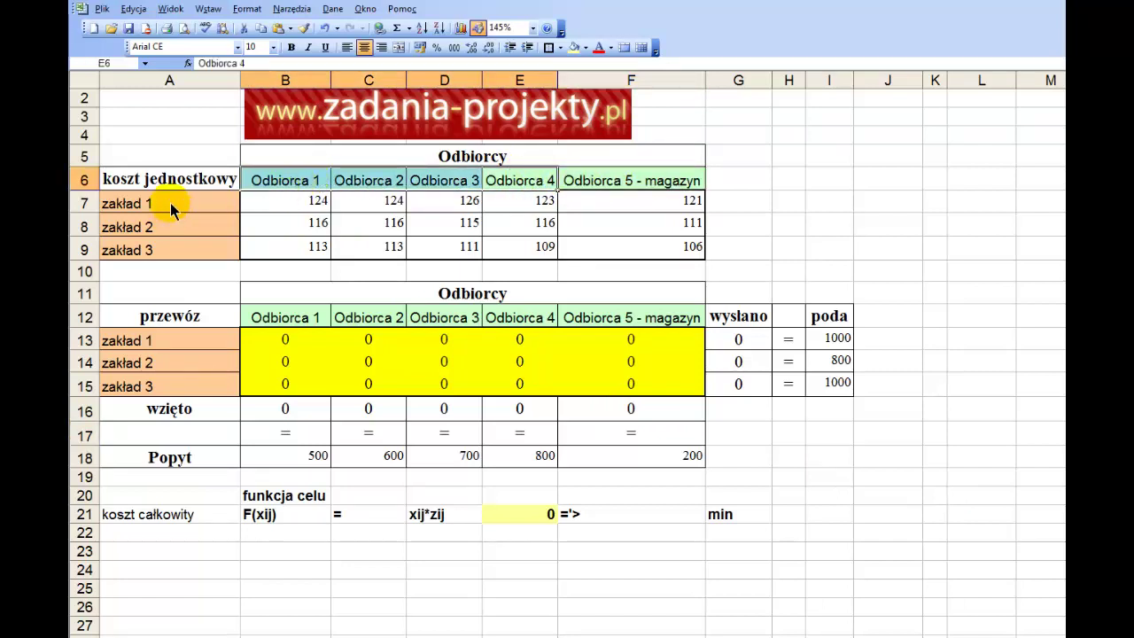
drag(177, 205, 173, 258)
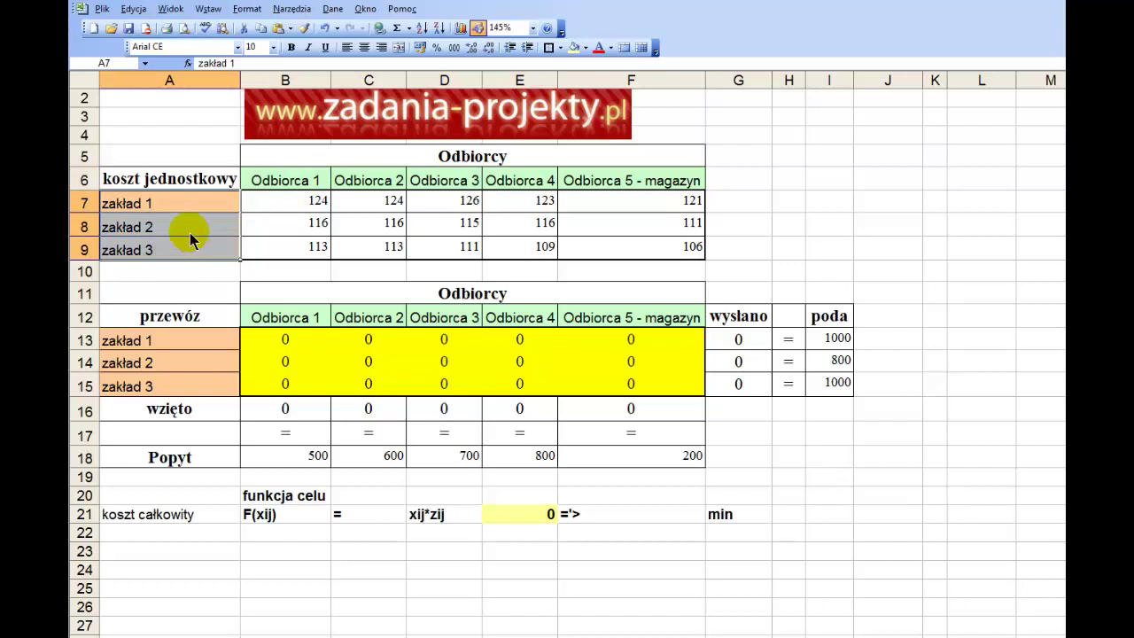
drag(266, 181, 523, 183)
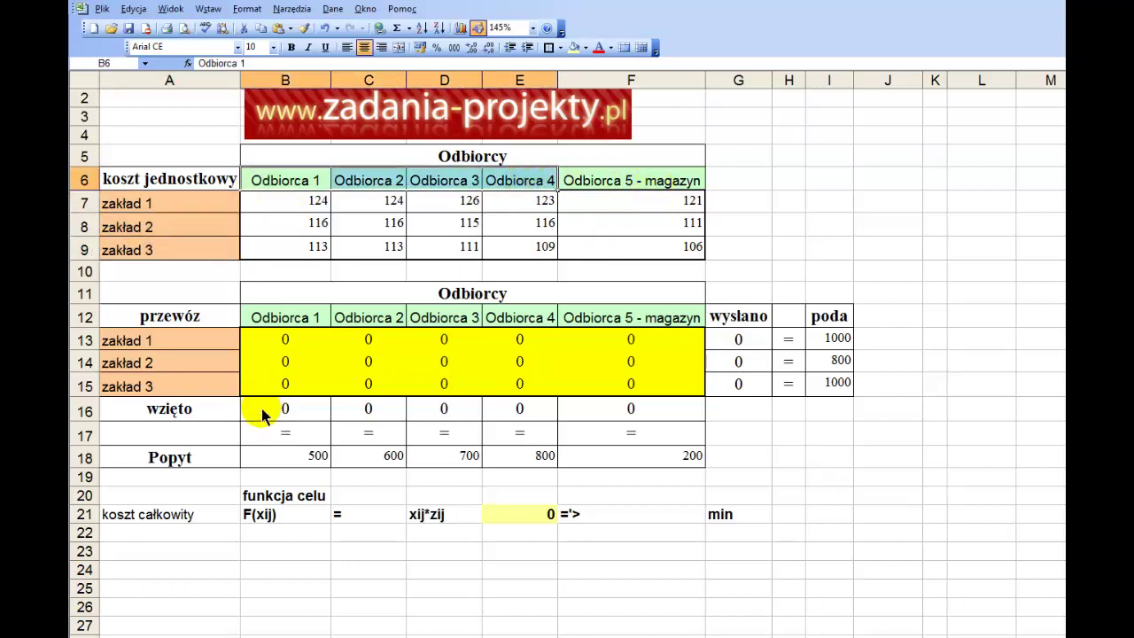
drag(164, 339, 173, 388)
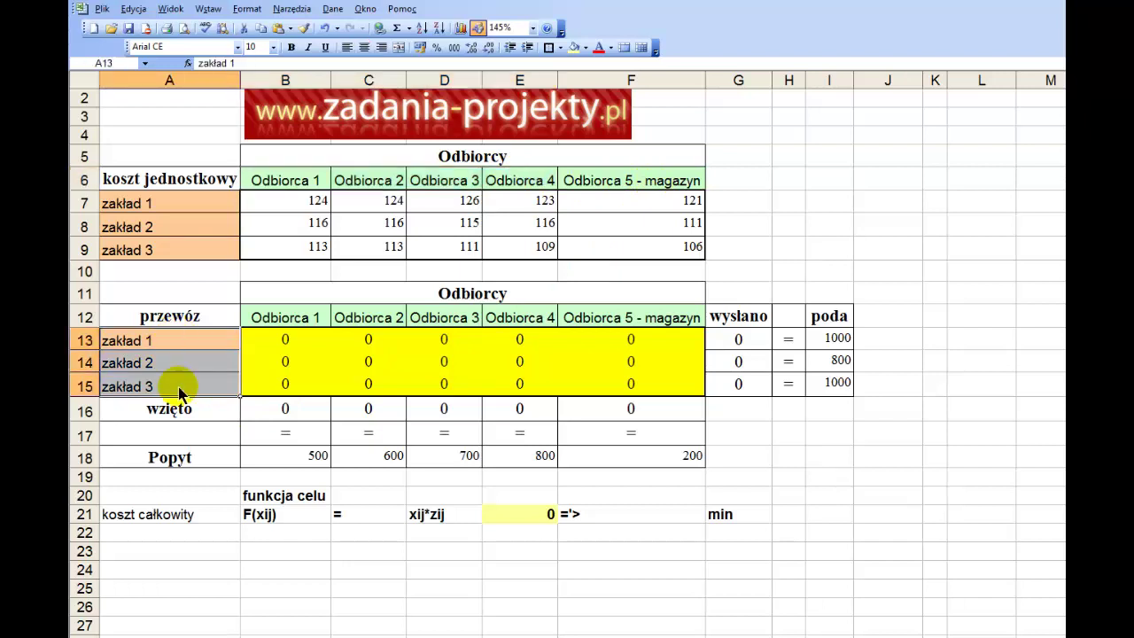
Widen column I so that the full "podaż" heading fits in its cell.
click(844, 310)
drag(853, 80, 877, 81)
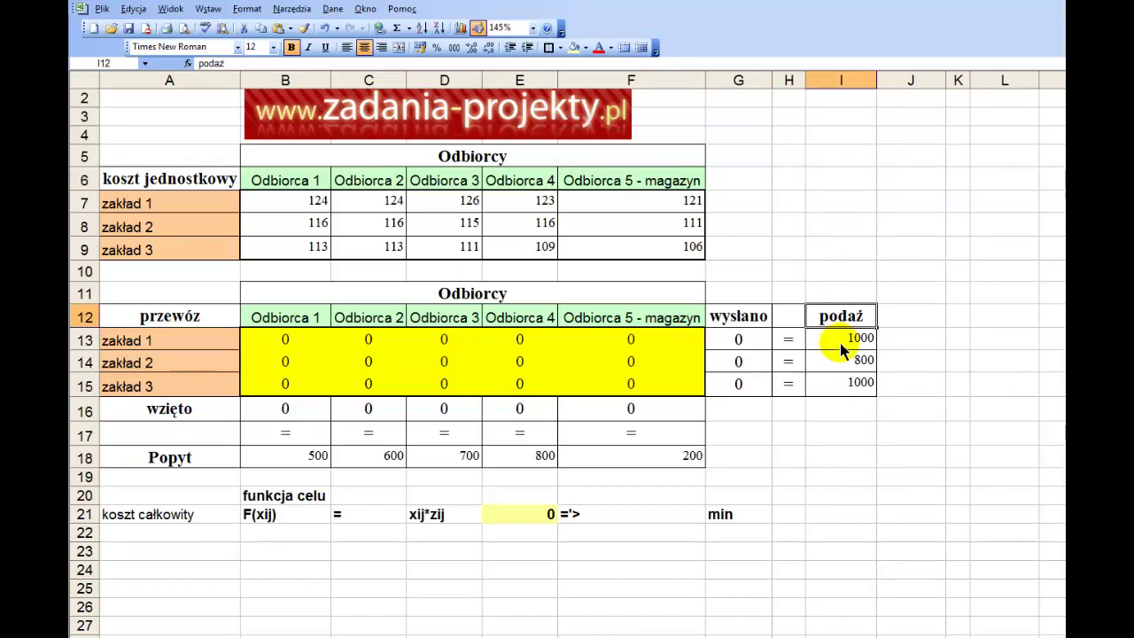
Review the plants' supply in I13:I15 and the recipients' demand in row 18, including the warehouse recipient in column F.
drag(840, 343, 841, 389)
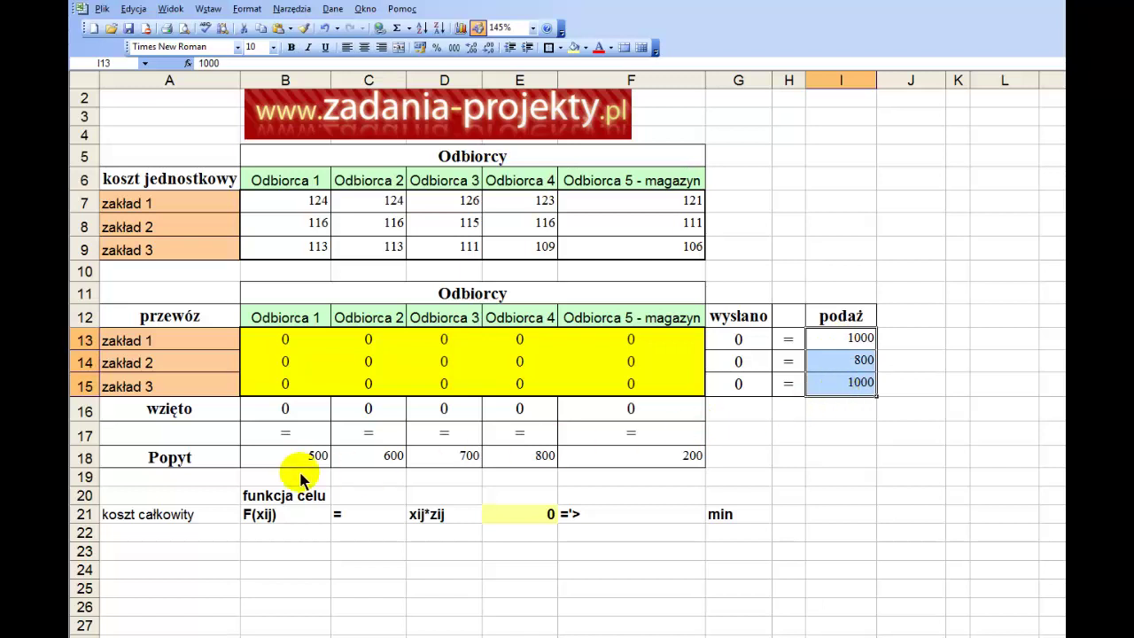
drag(273, 467, 503, 467)
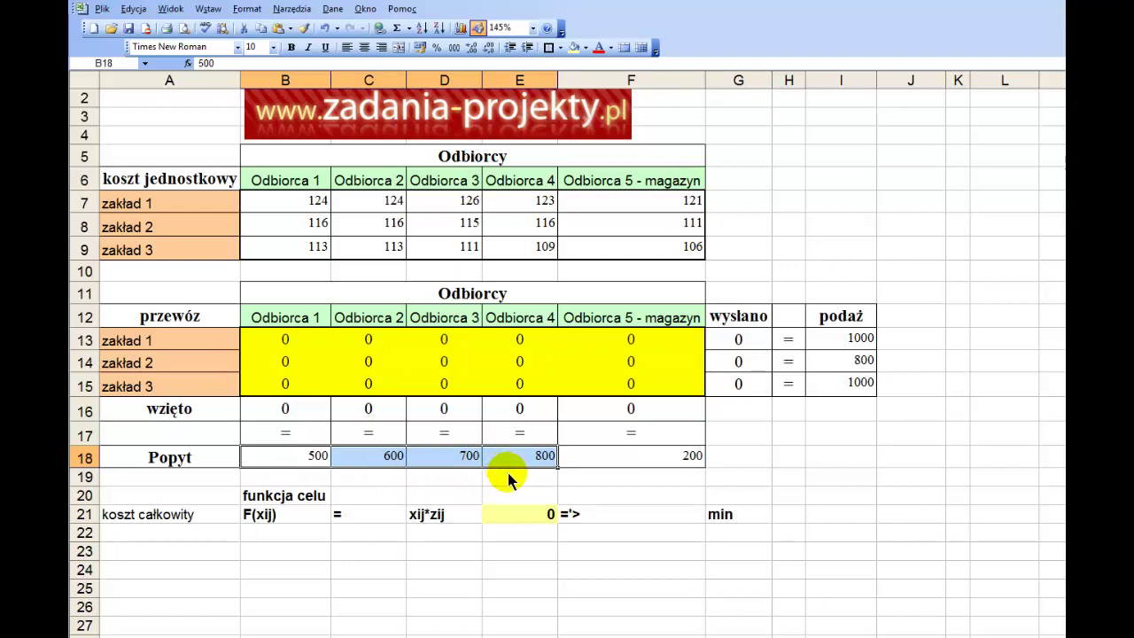
click(644, 183)
click(630, 320)
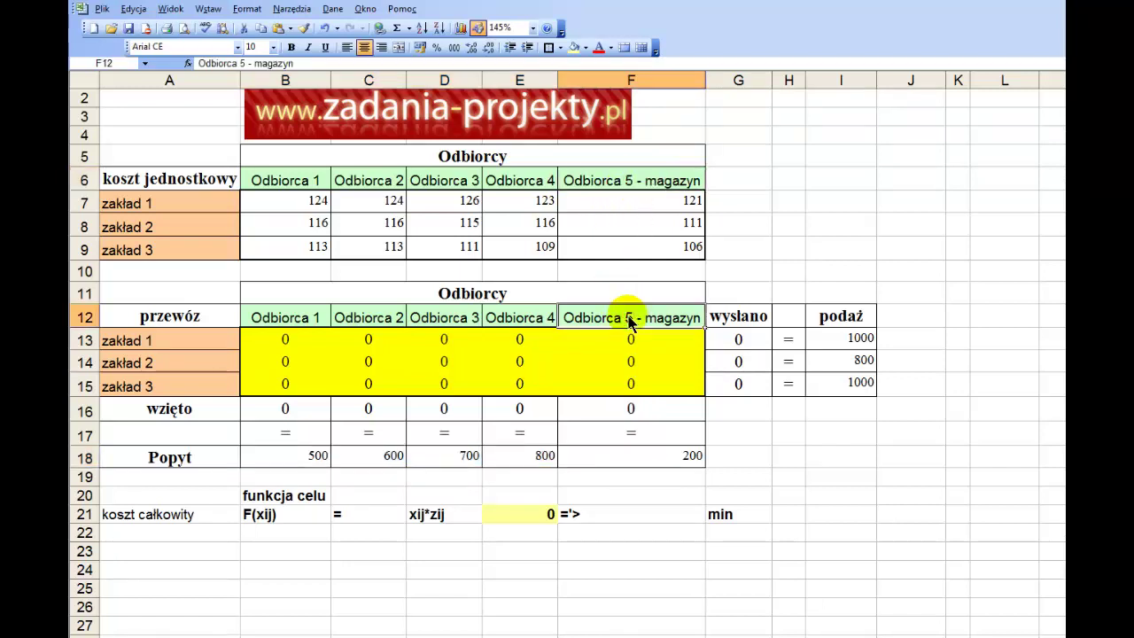
click(618, 467)
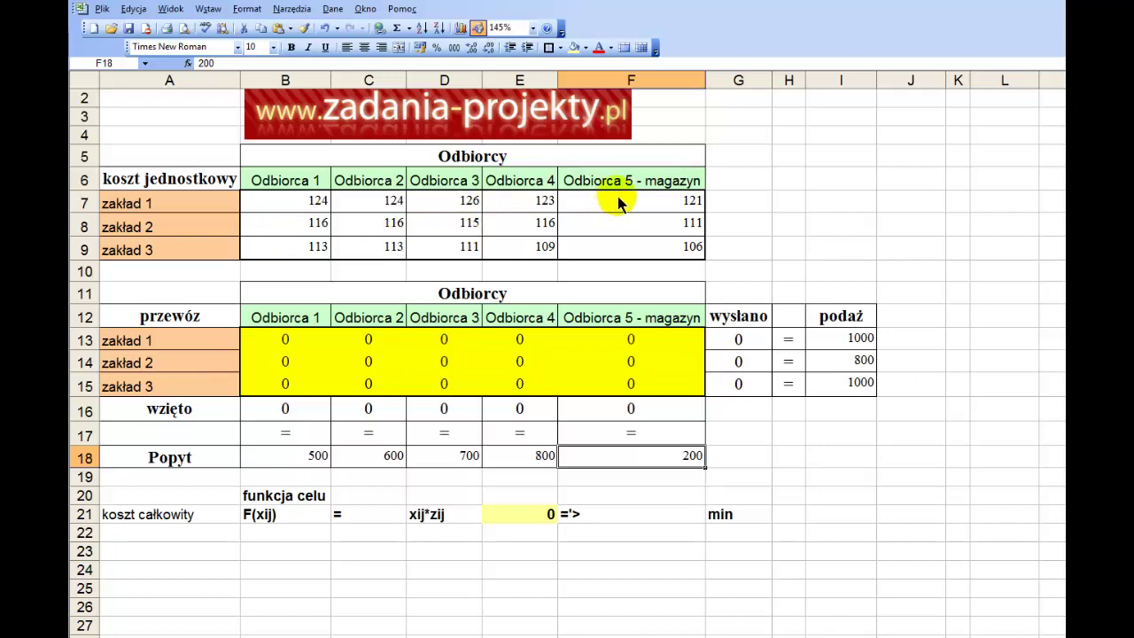
Examine the unit costs in F7:F9 for storing goods from the three plants in the Odbiorca 5 - magazyn column.
click(193, 212)
drag(193, 218, 198, 258)
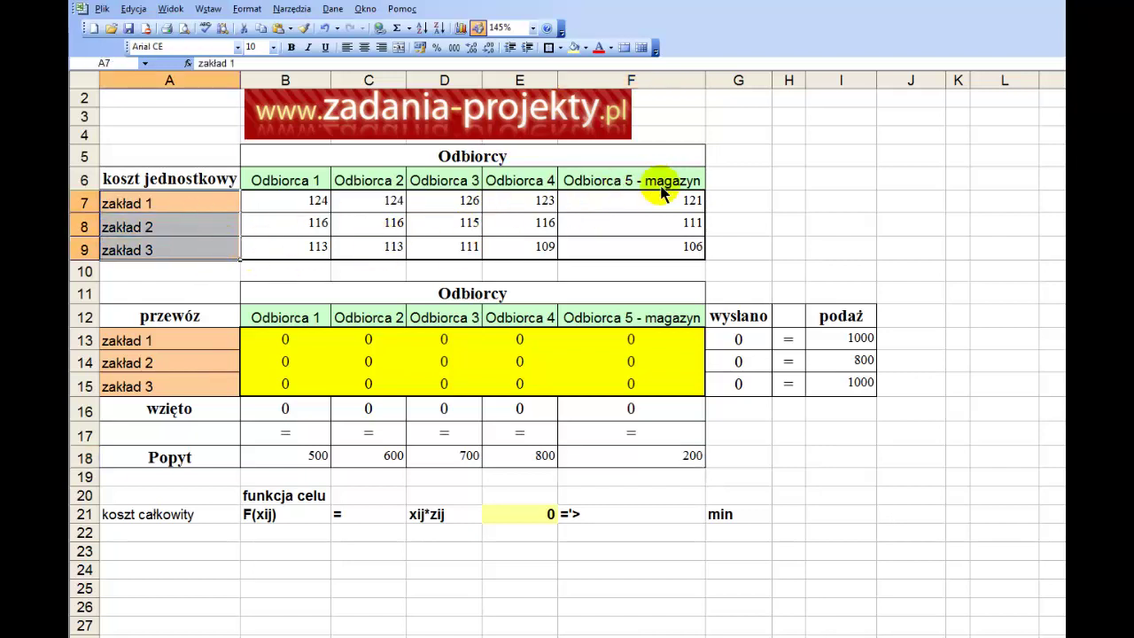
drag(653, 203, 654, 246)
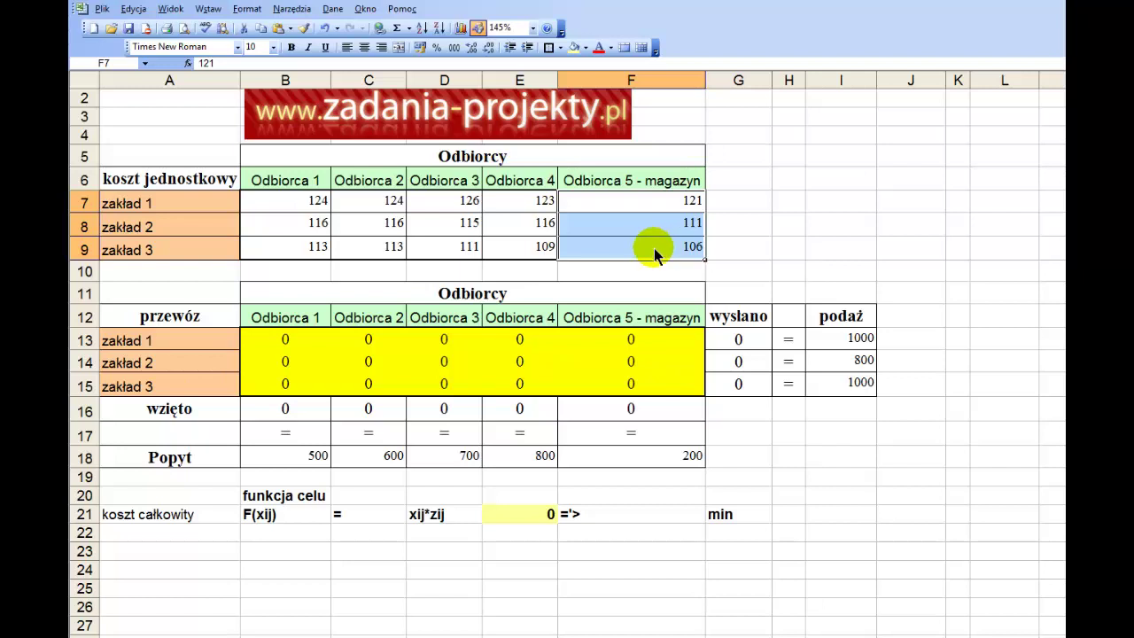
drag(641, 202, 657, 260)
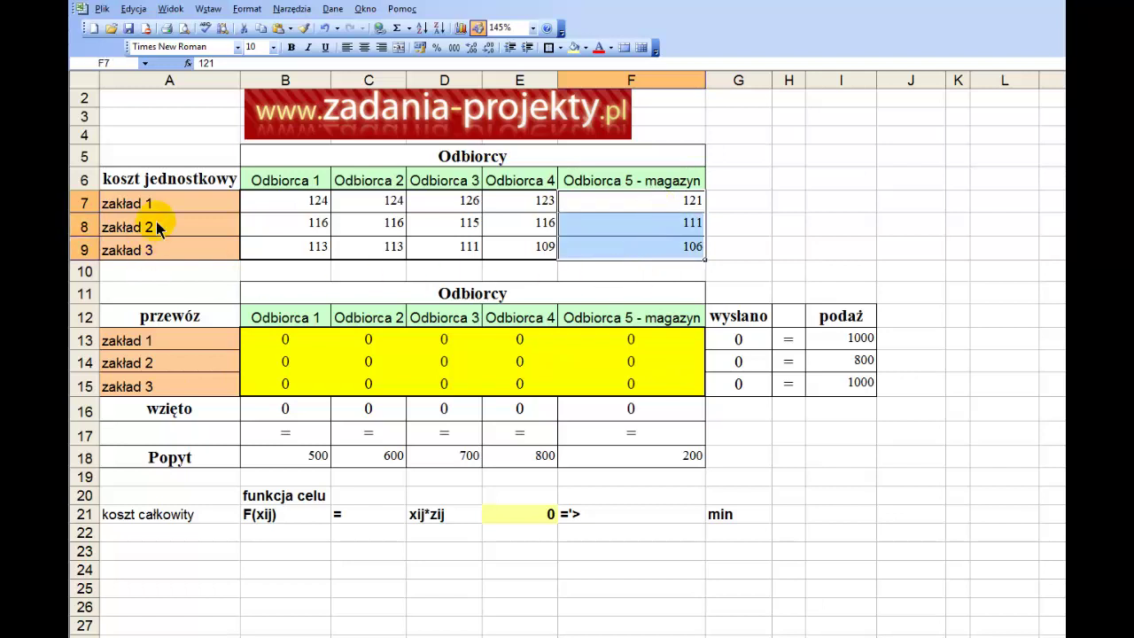
drag(173, 203, 177, 253)
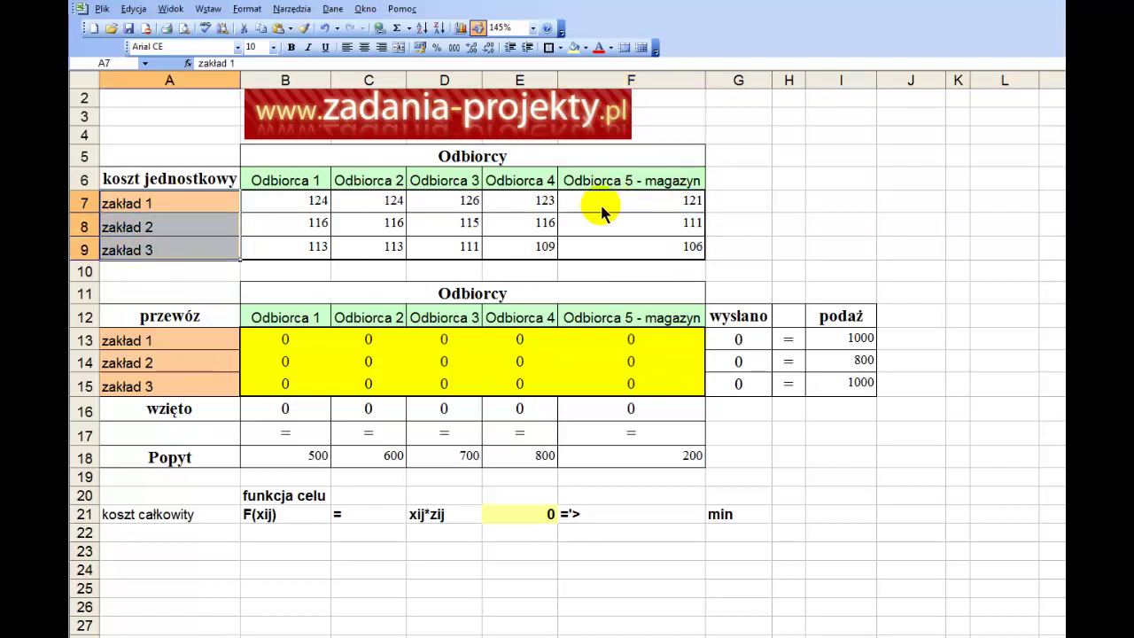
drag(608, 204, 610, 259)
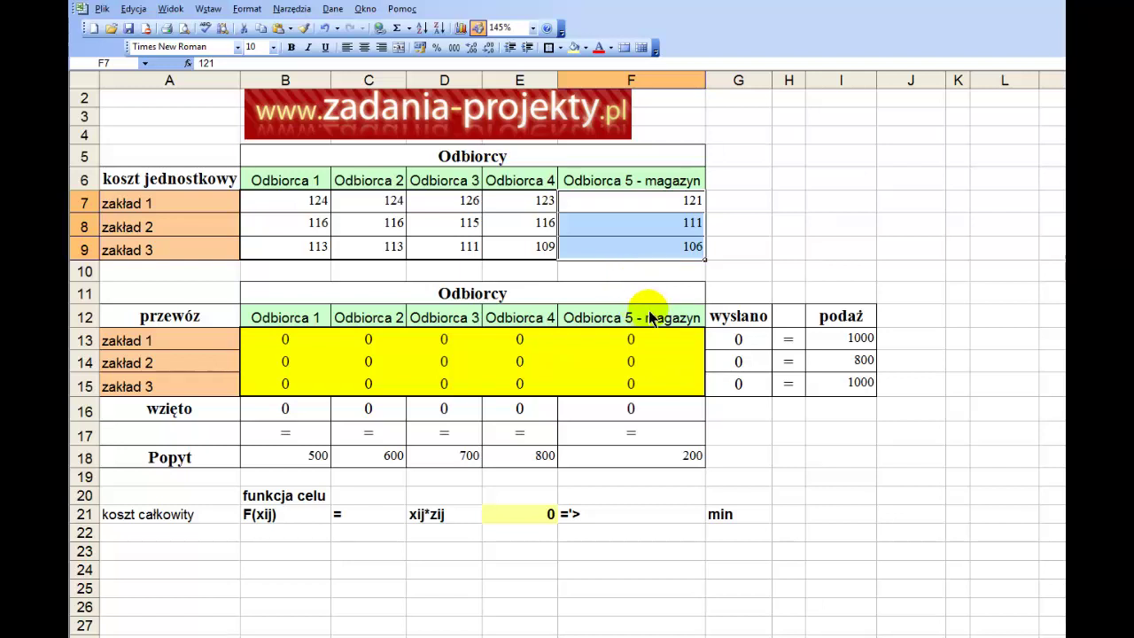
Inspect the "wysłano" formula in G13 and the yellow shipment range B13:F15.
double_click(734, 347)
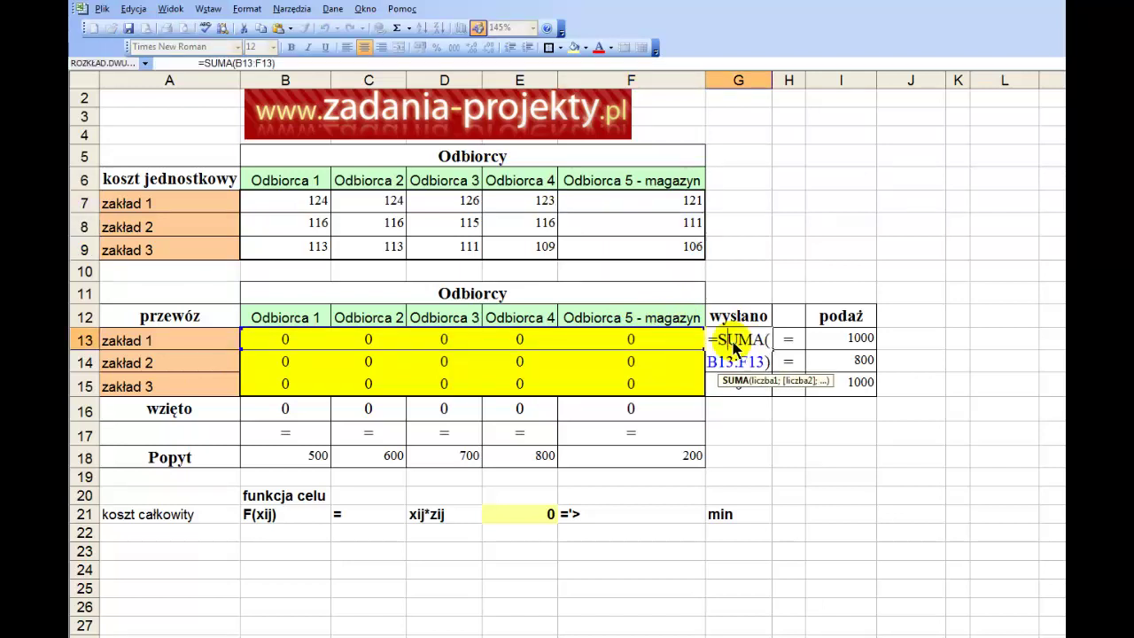
key(Escape)
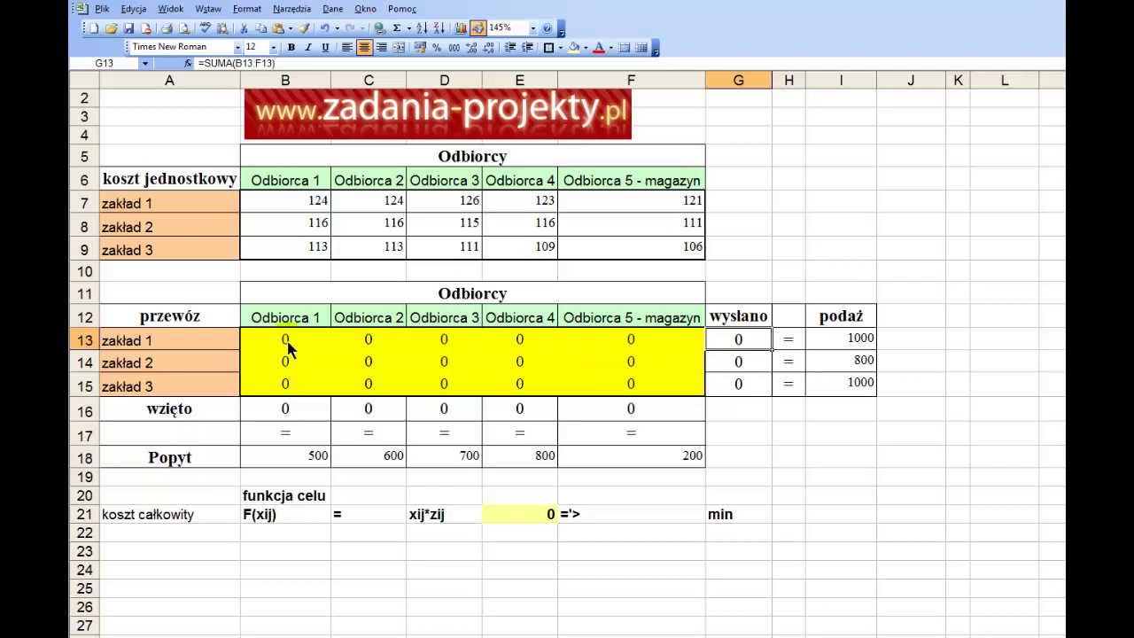
drag(288, 350, 661, 383)
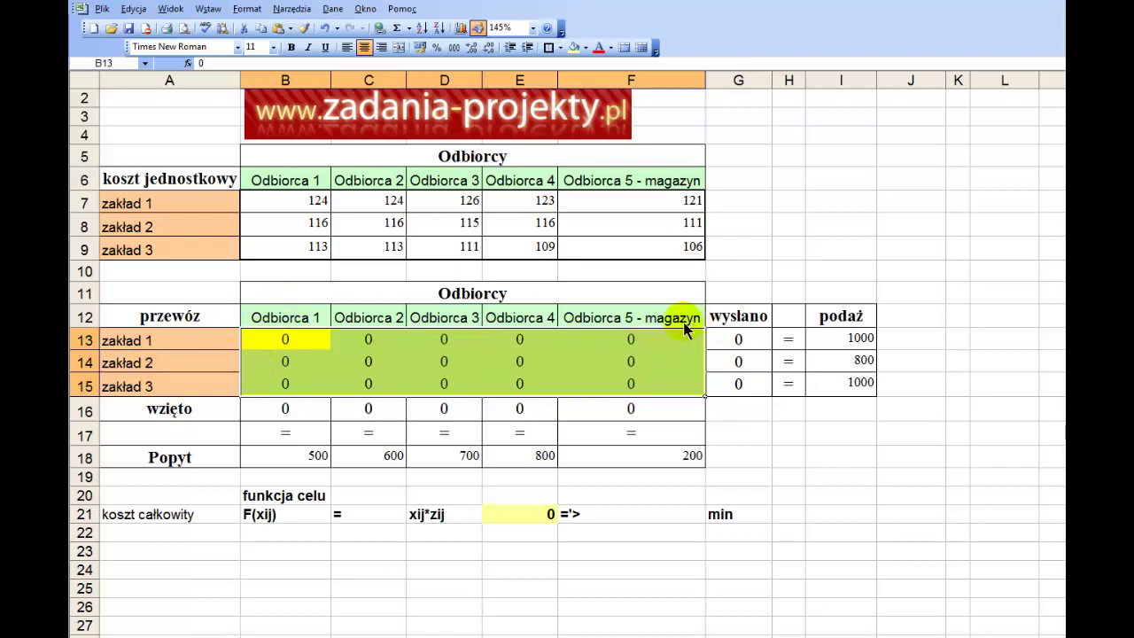
click(620, 370)
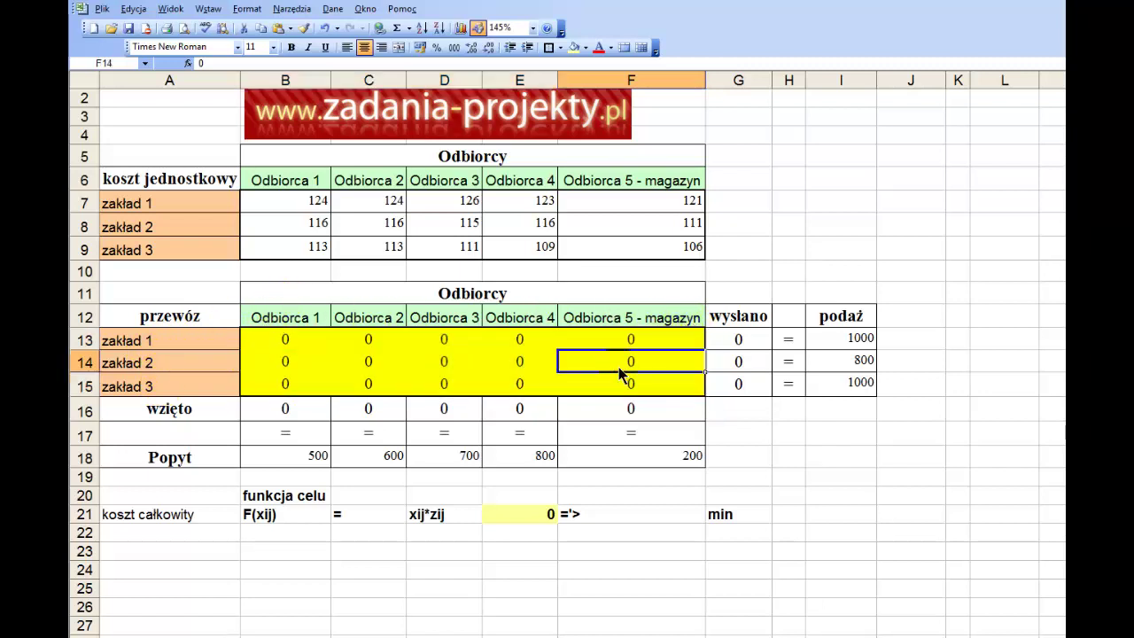
drag(588, 388, 329, 339)
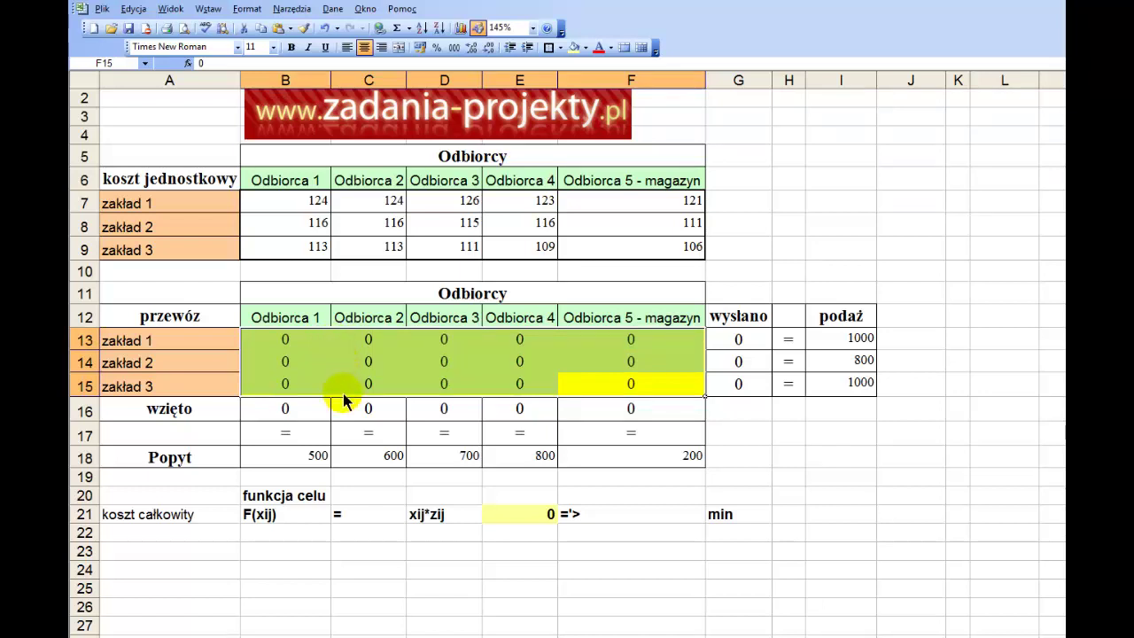
Check the SUMA formulas for all three plants in the "wysłano" column, cells G13 to G15.
click(767, 340)
double_click(767, 340)
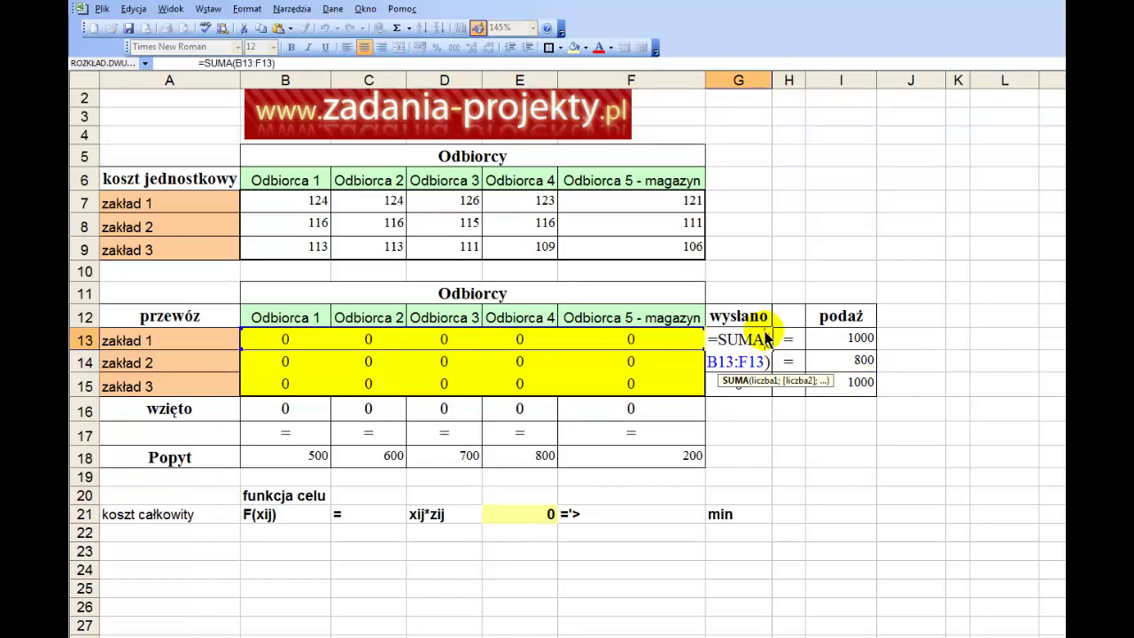
key(Return)
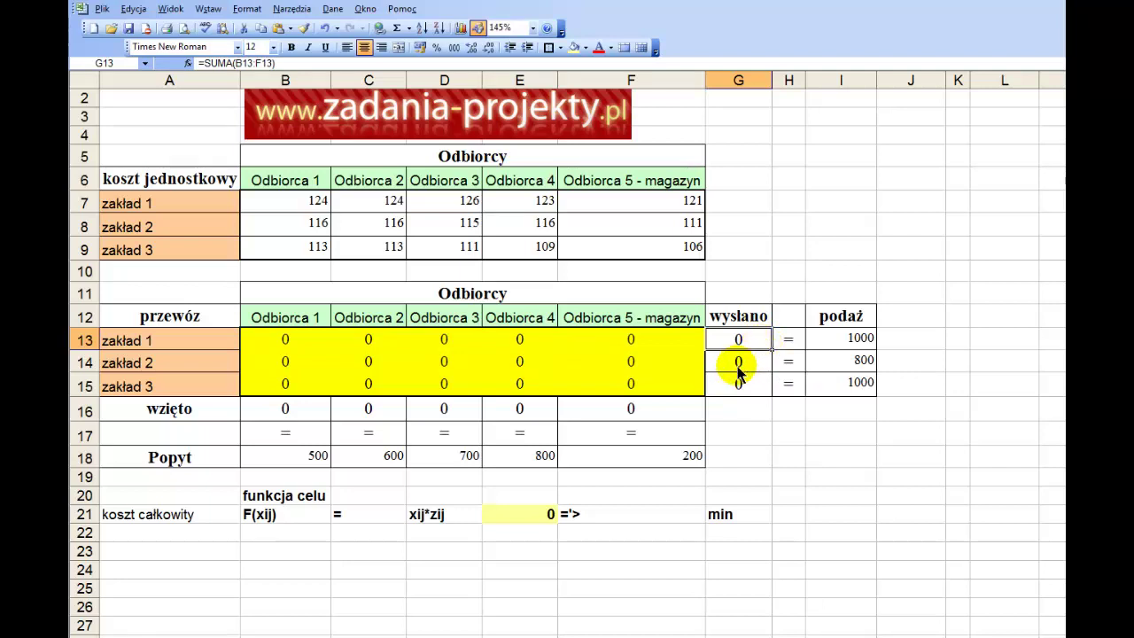
double_click(738, 365)
click(738, 372)
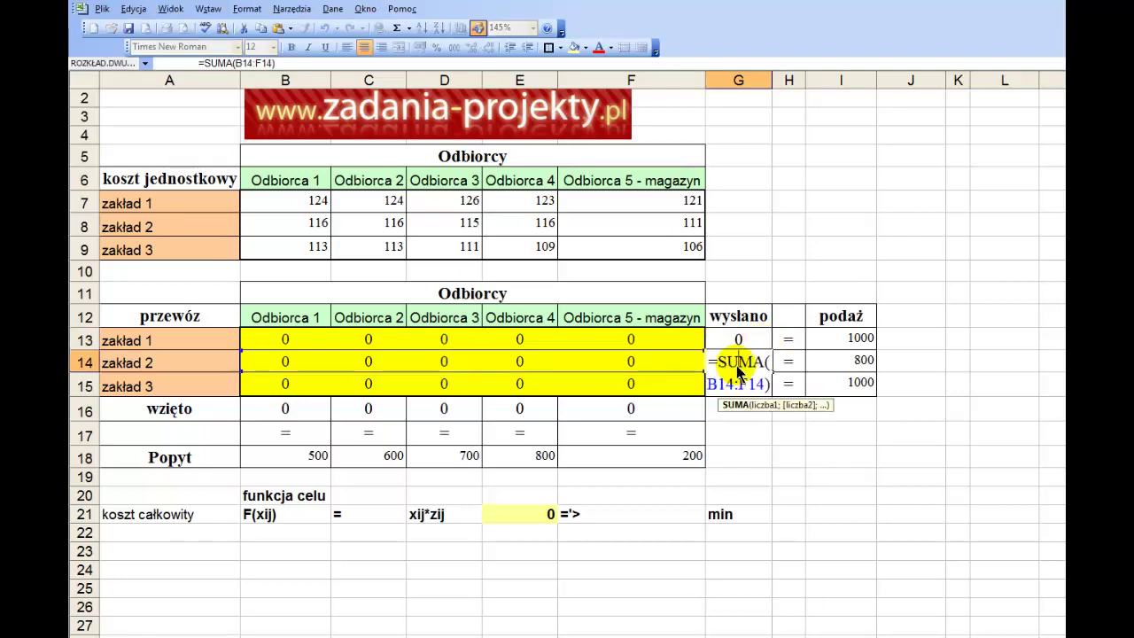
key(Return)
double_click(737, 384)
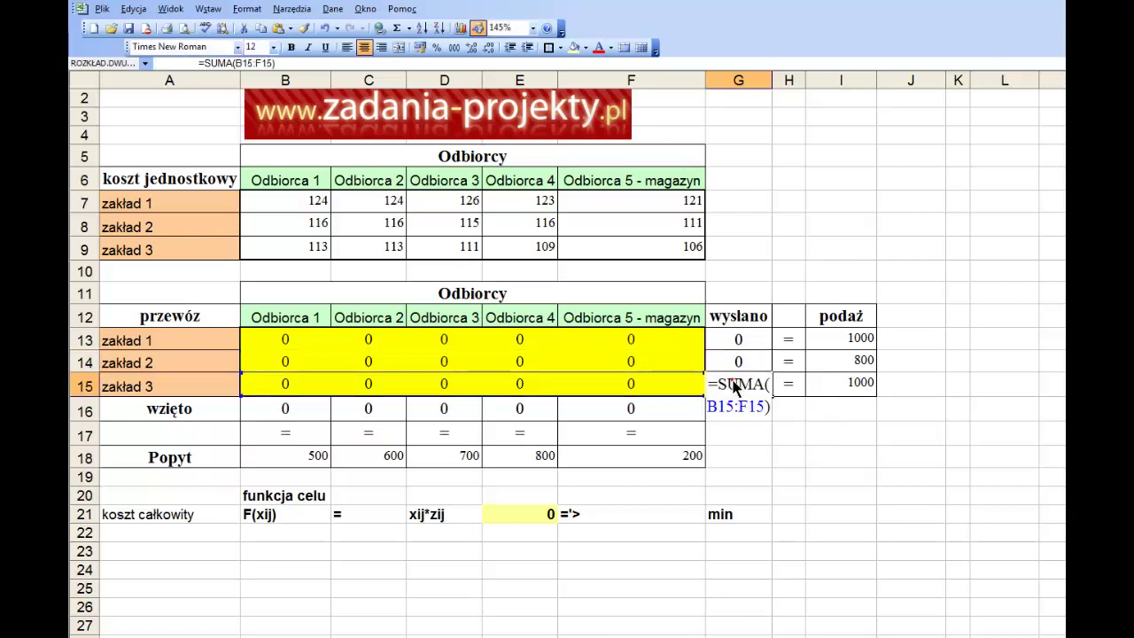
key(Return)
Check the SUMA formulas in the "wzięto" row for recipients 1 to 4, cells B16 to E16.
double_click(271, 421)
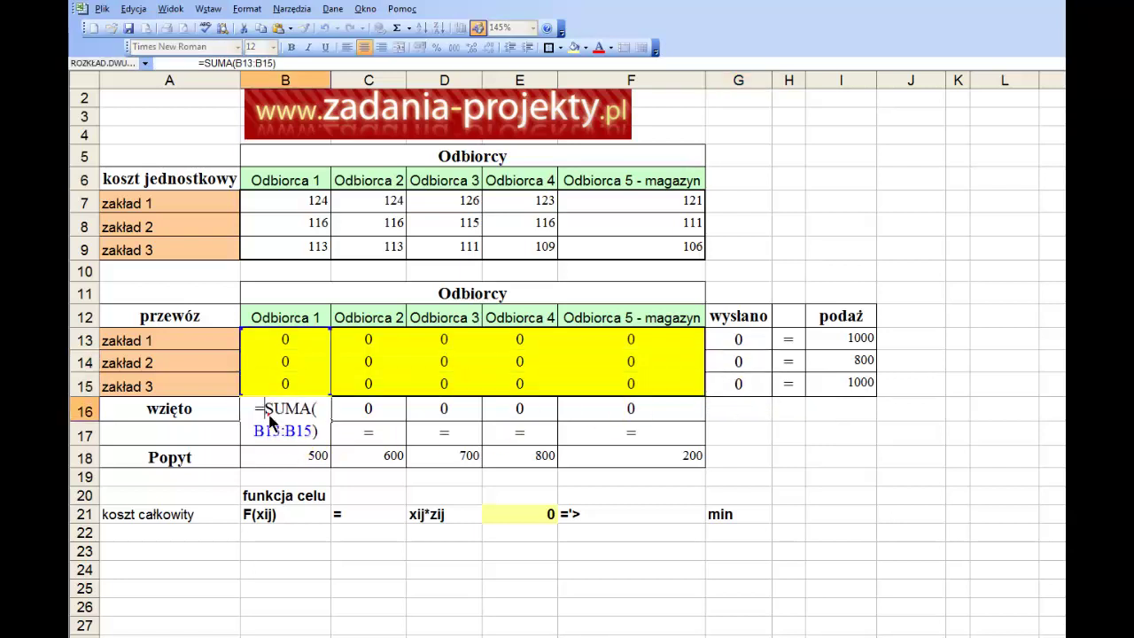
click(270, 421)
key(Escape)
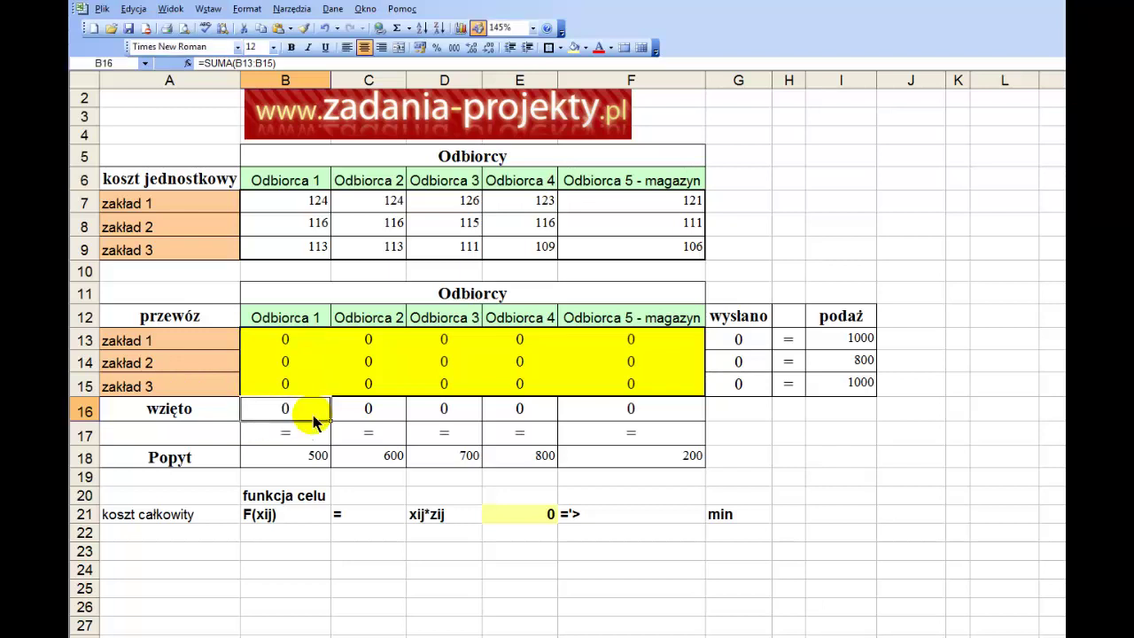
double_click(365, 416)
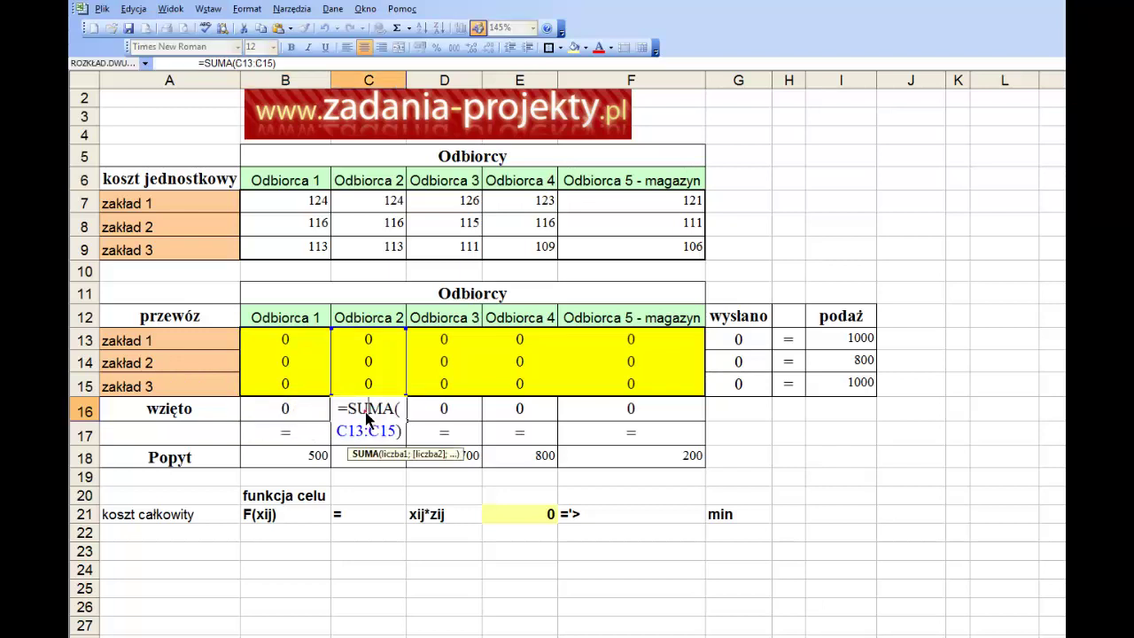
double_click(456, 421)
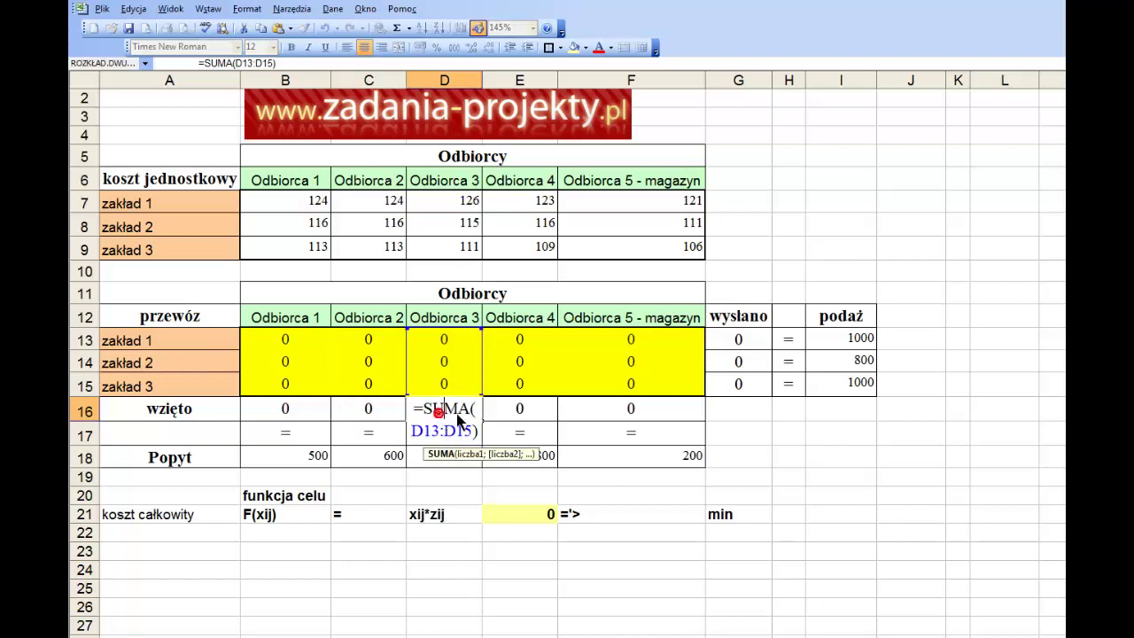
double_click(494, 420)
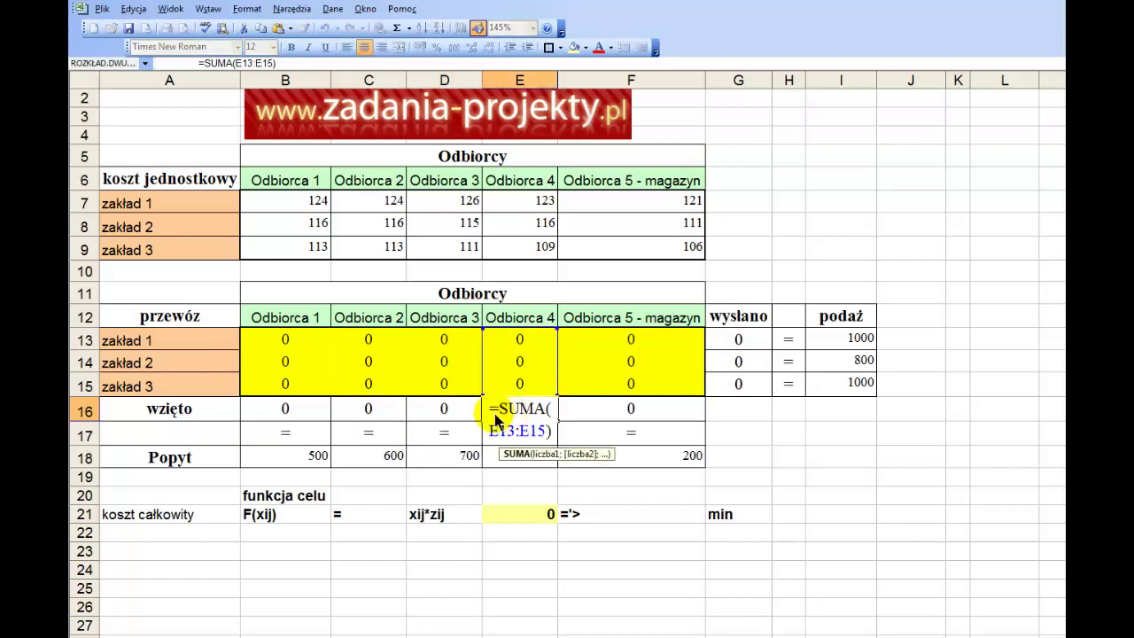
click(204, 416)
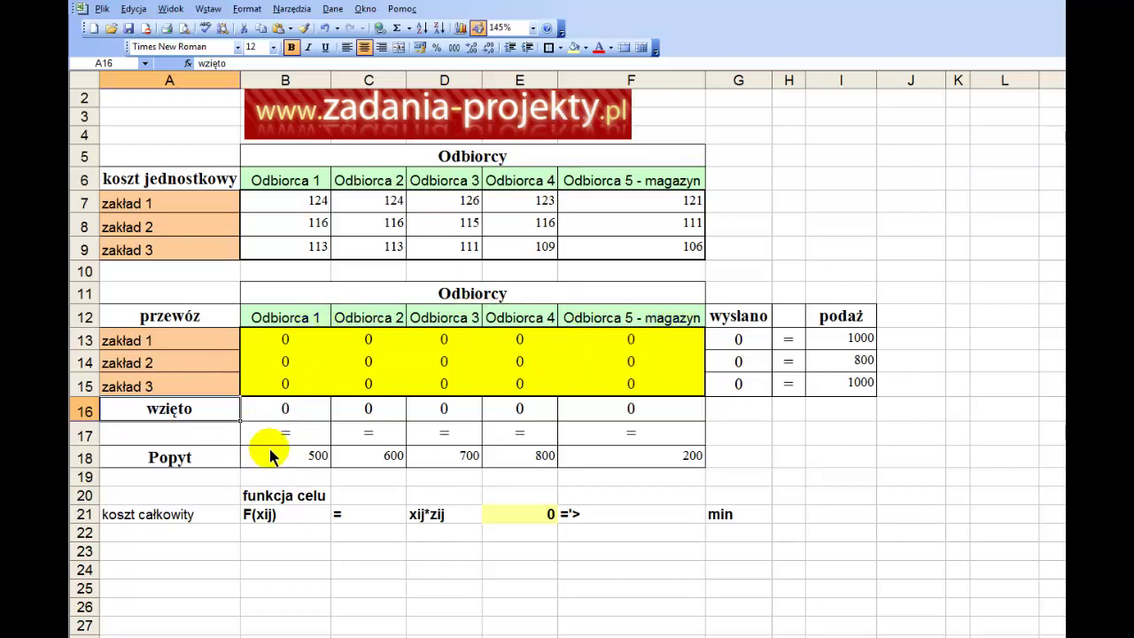
Compare the demand in B18:F18 and supply in I13:I15 with the equality signs in B17:F17 and H13:H15.
drag(283, 454, 584, 461)
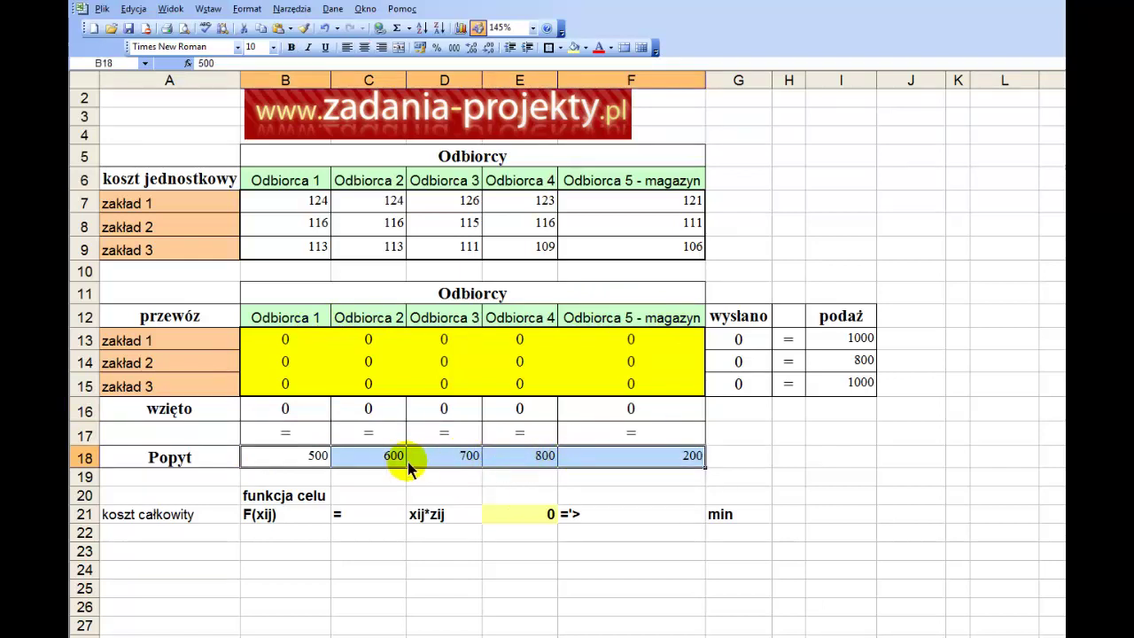
click(840, 342)
drag(840, 342, 823, 385)
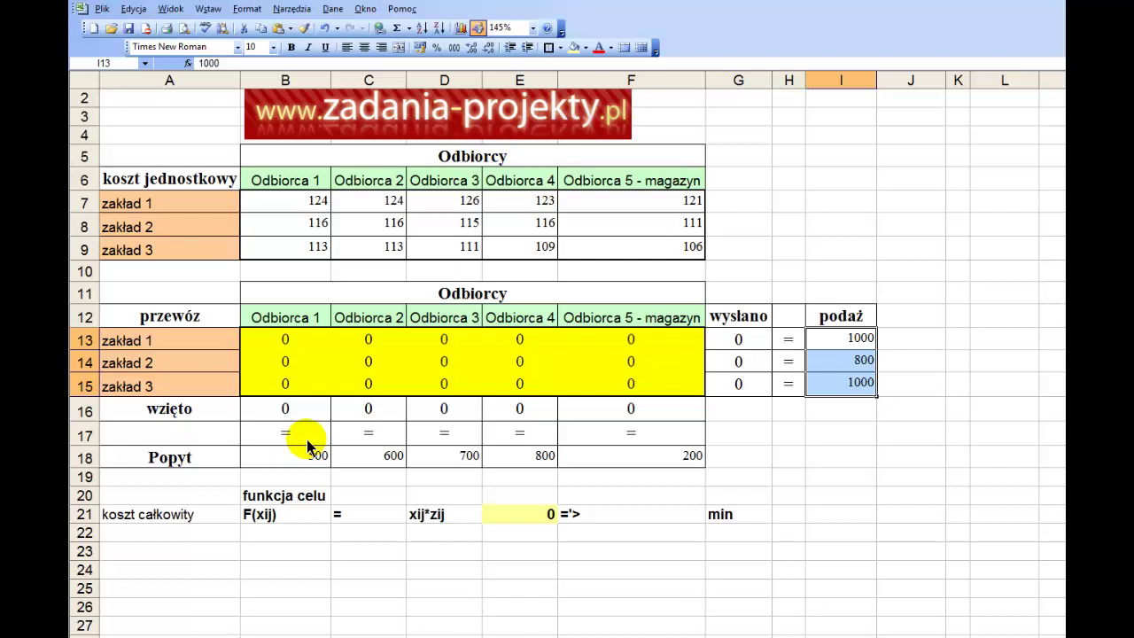
drag(429, 447, 611, 448)
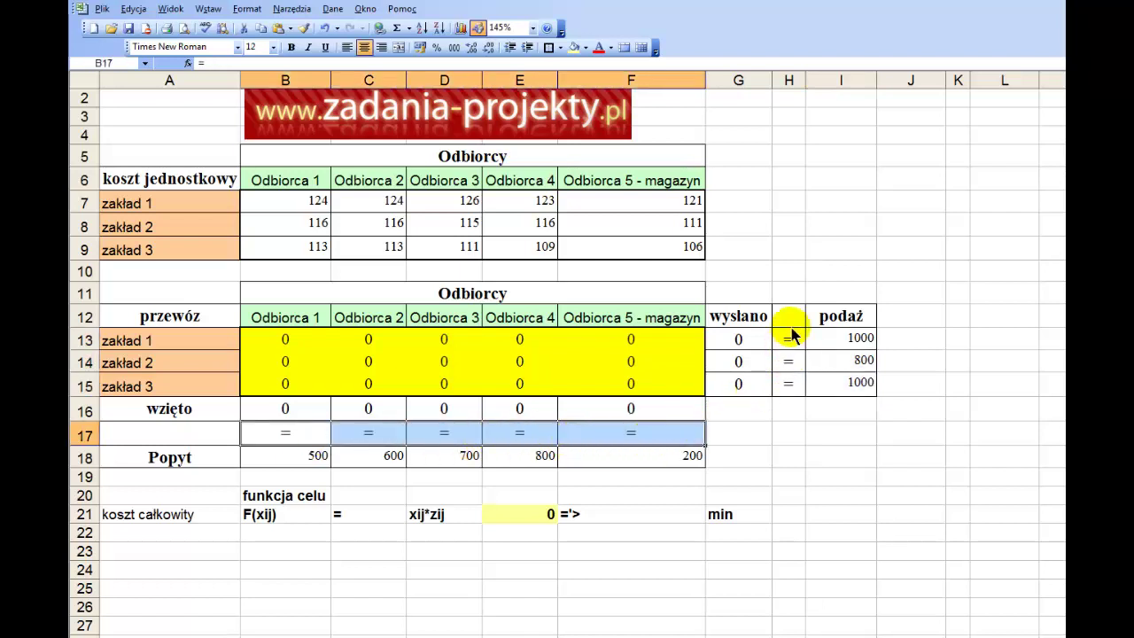
drag(791, 338, 779, 395)
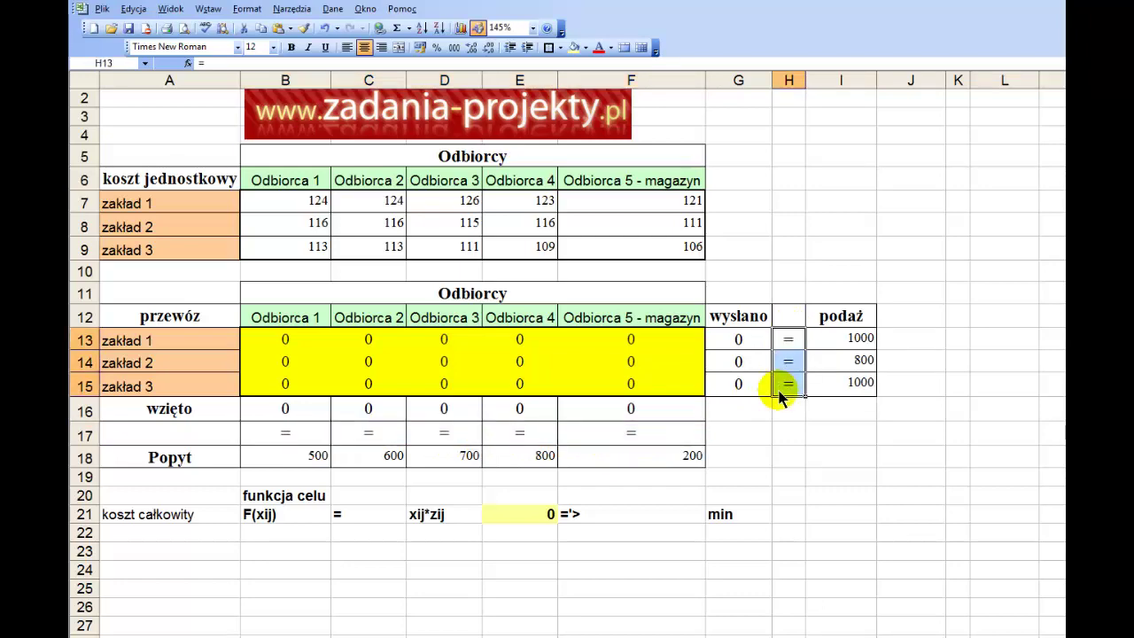
click(293, 9)
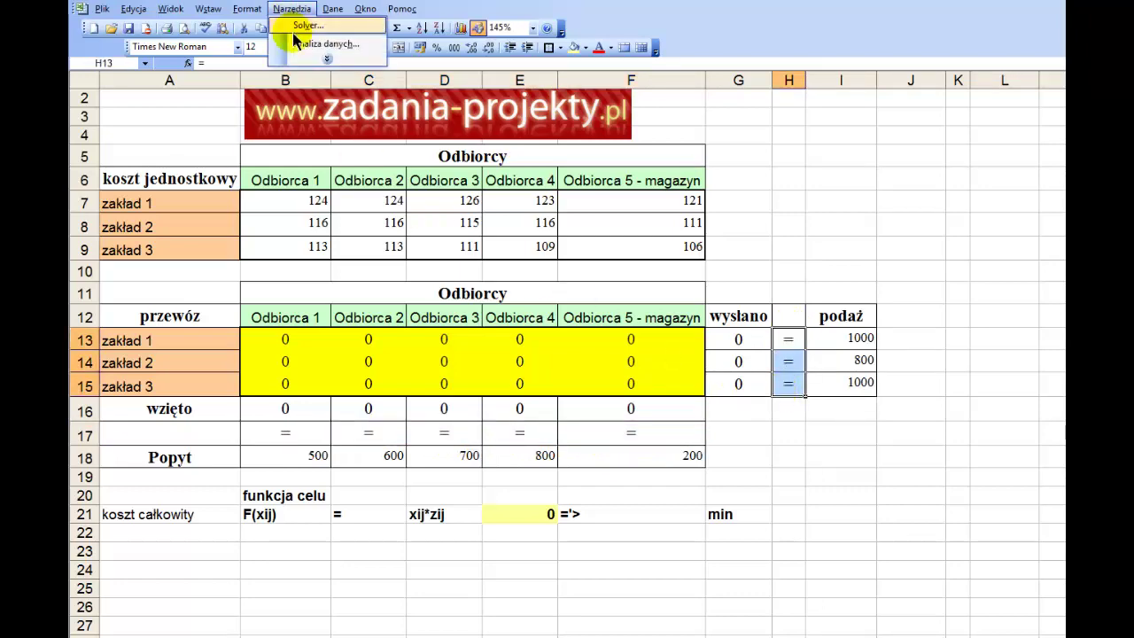
click(301, 27)
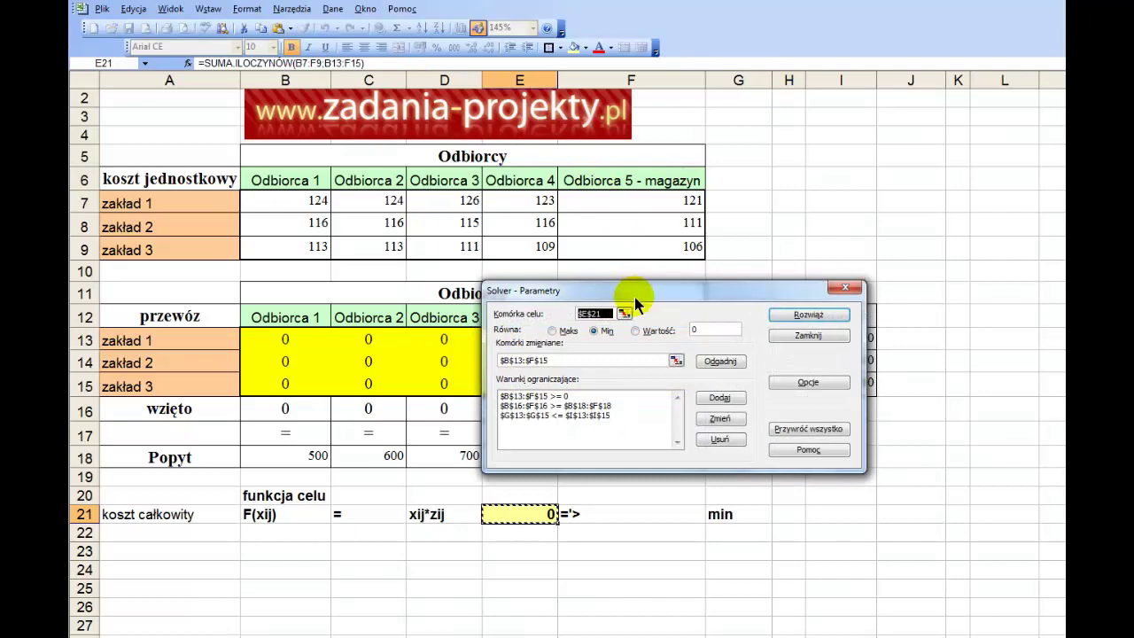
drag(635, 297, 722, 423)
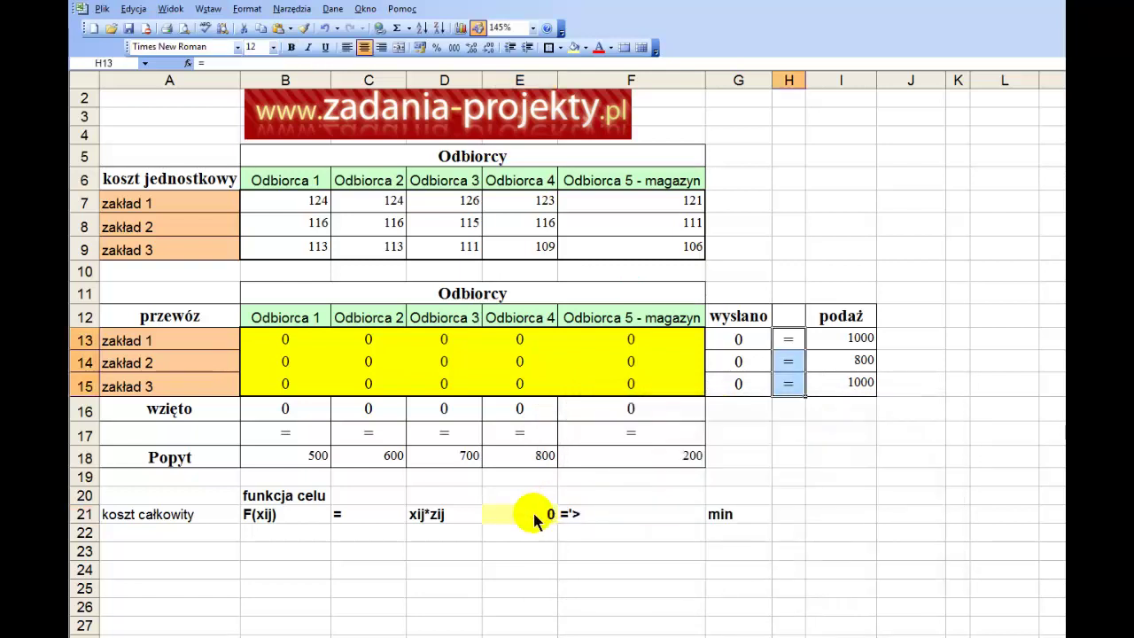
Inspect the SUMA.ILOCZYNÓW total cost formula in E21 and the ranges B7:F9 and B13:F15 it multiplies.
double_click(536, 521)
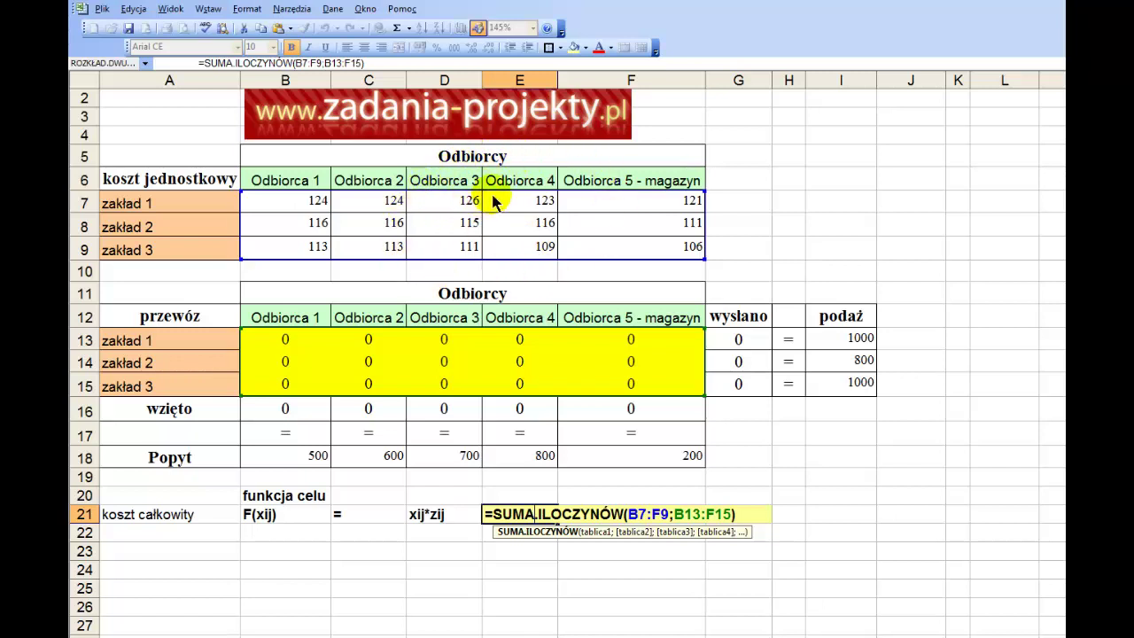
key(Return)
Enter a trial shipment of 1 in D13 and compare the total cost in E21 with the unit cost in D7.
click(461, 334)
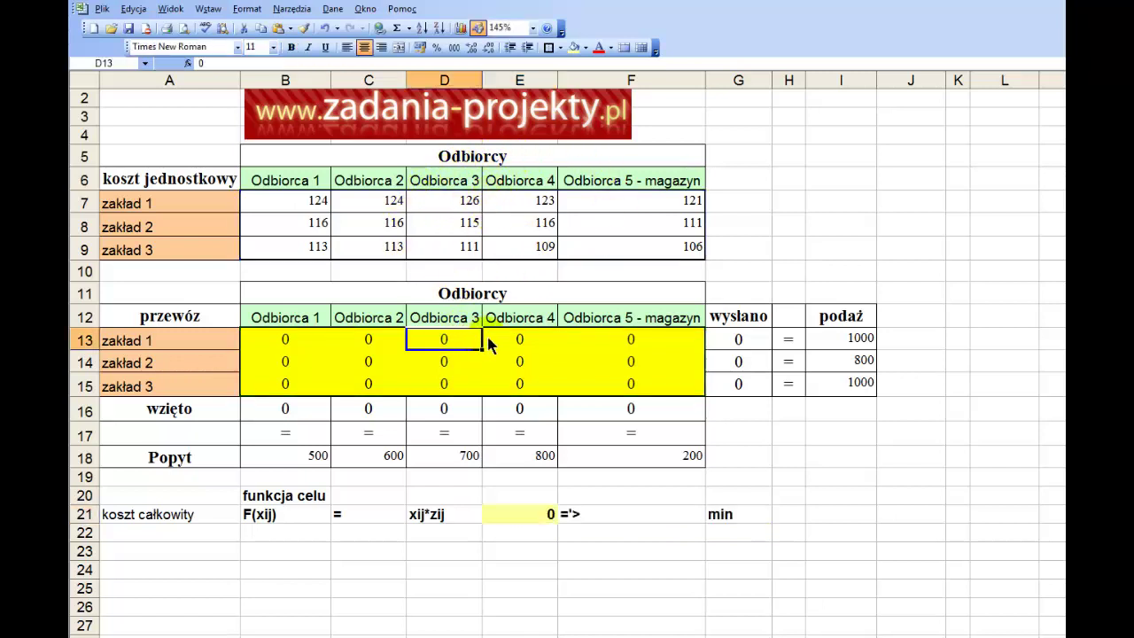
text(1)
click(520, 389)
click(530, 519)
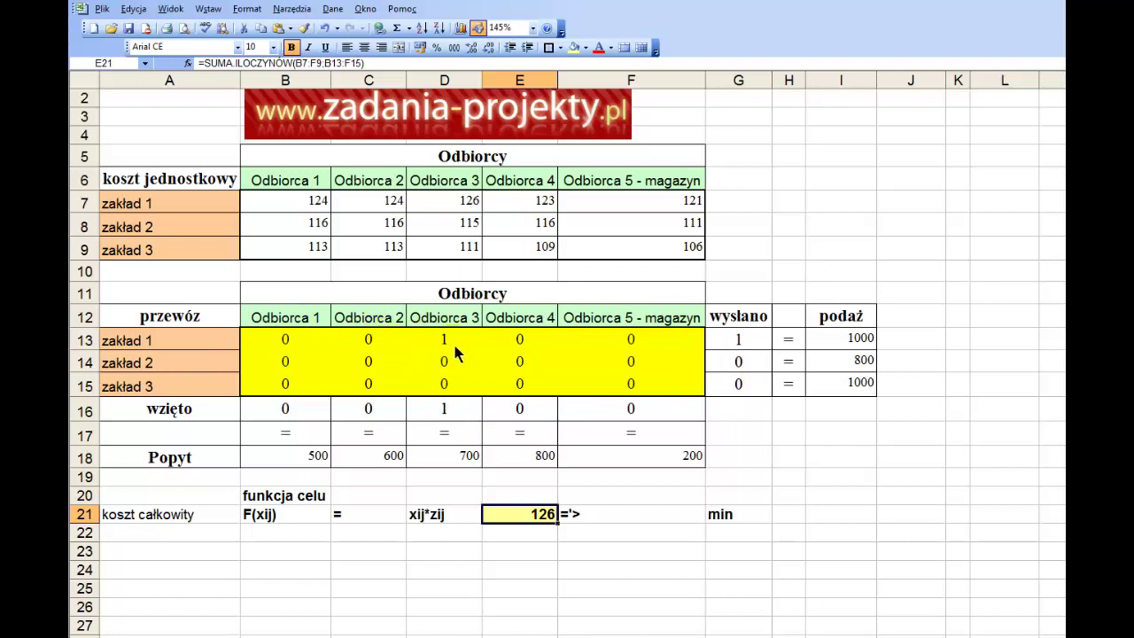
click(454, 345)
click(456, 205)
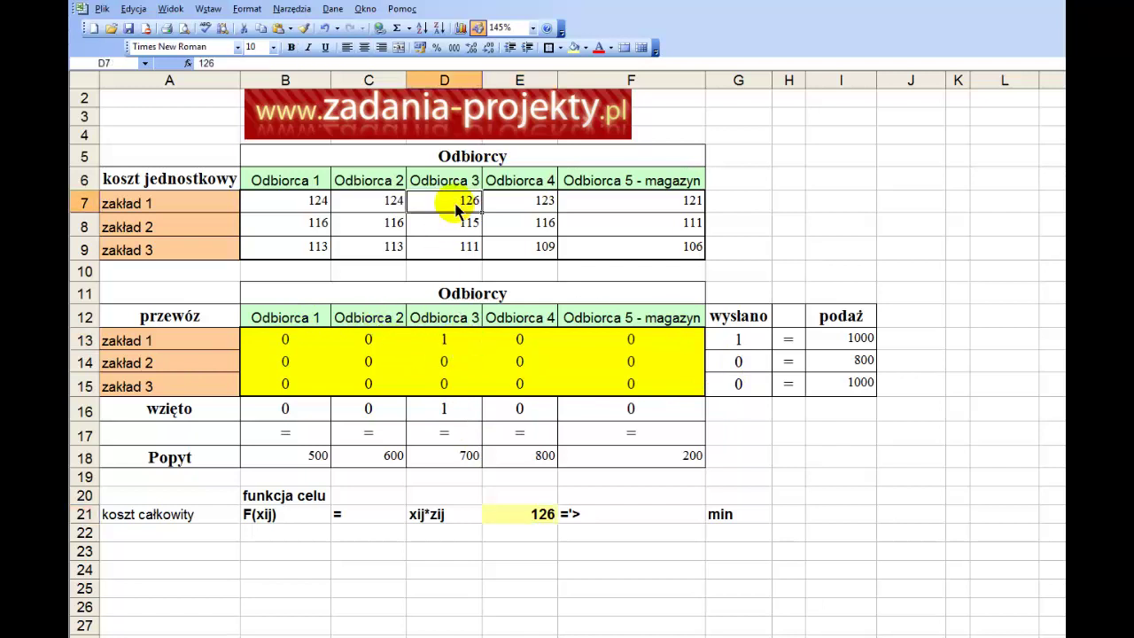
click(537, 521)
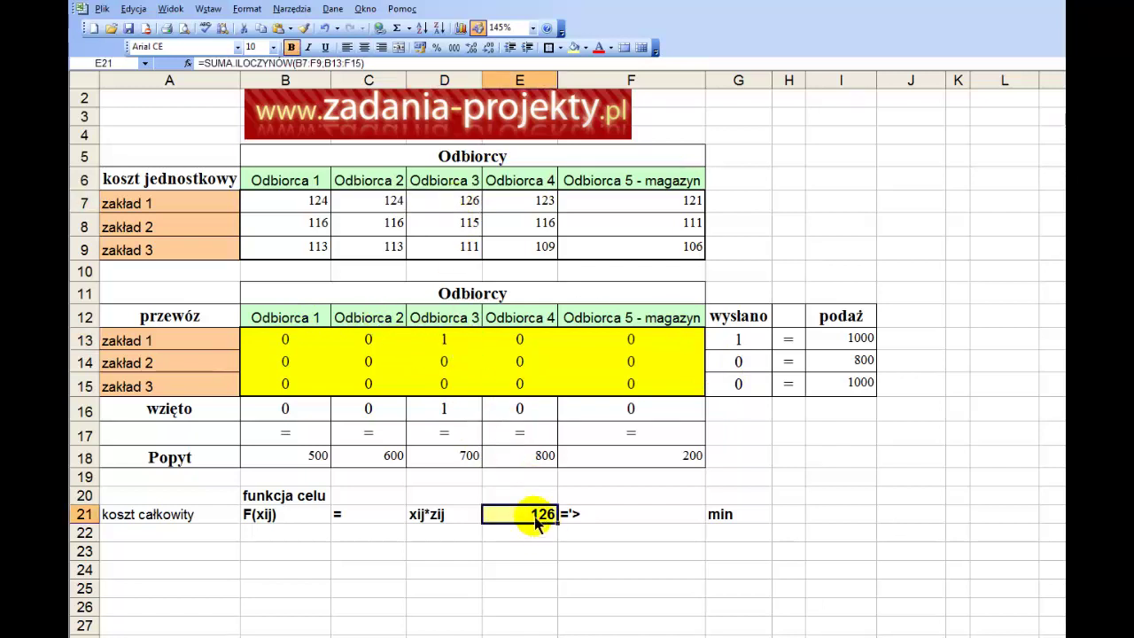
Overwrite the total cost formula in E21 with 0, and undo both that entry and the trial shipment in D13.
text(0)
key(Return)
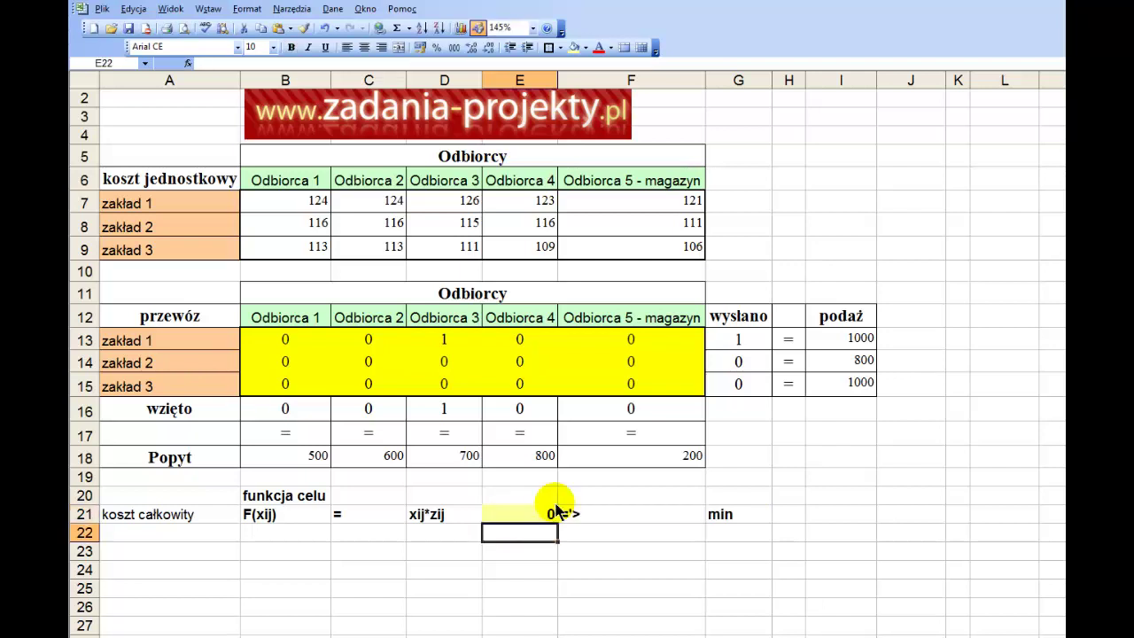
key(ctrl+z)
key(ctrl+z)
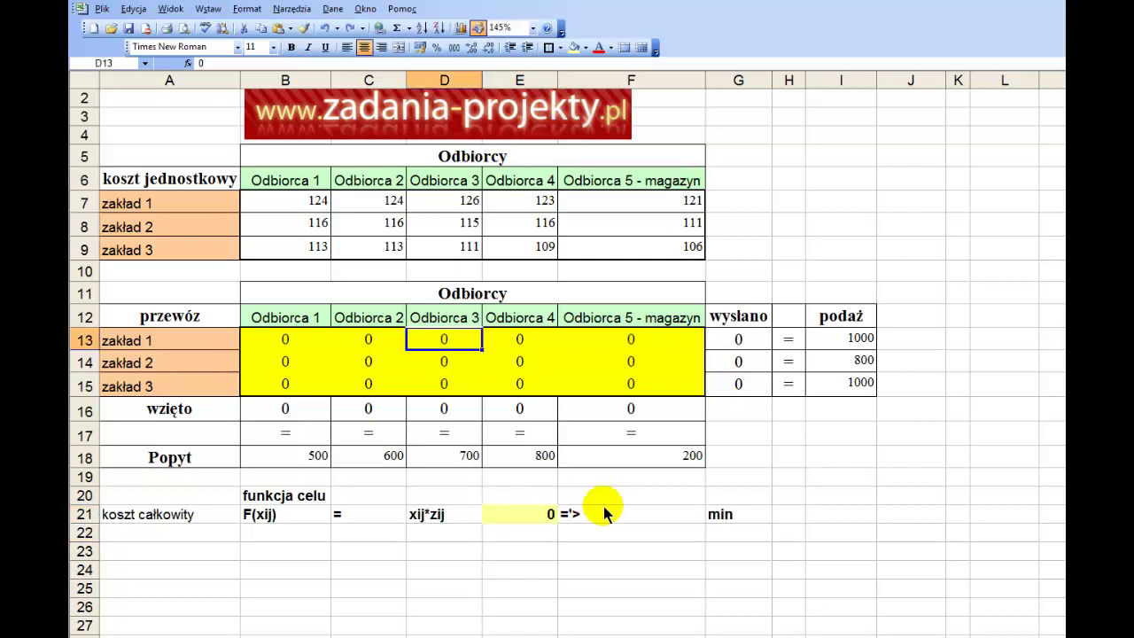
click(654, 391)
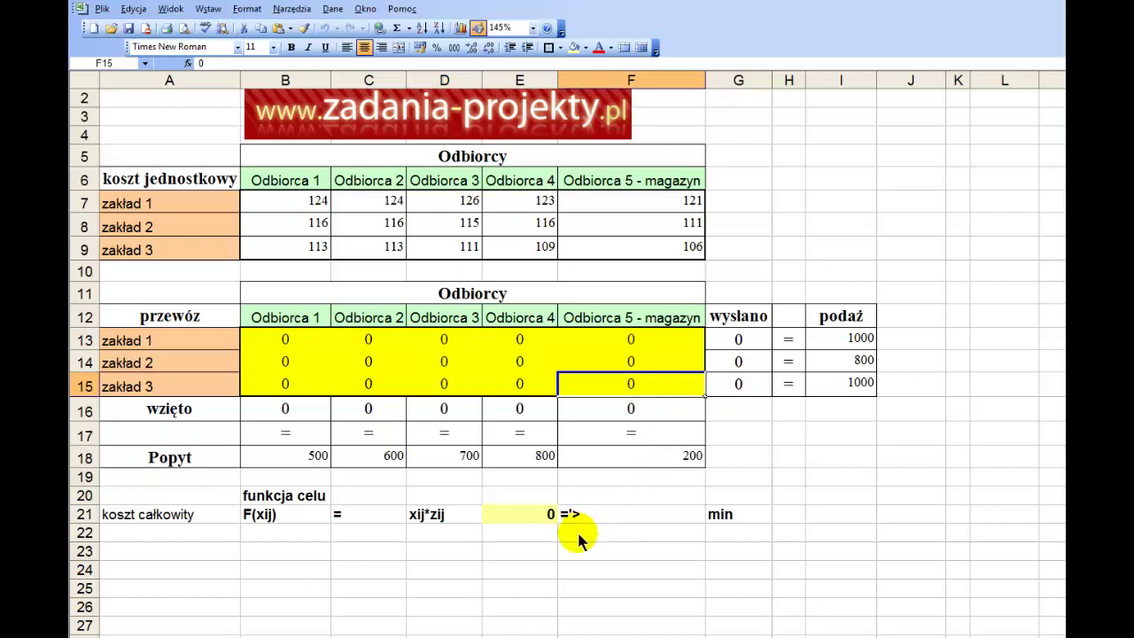
Open Solver and select the total cost cell E21 as the target cell.
click(293, 10)
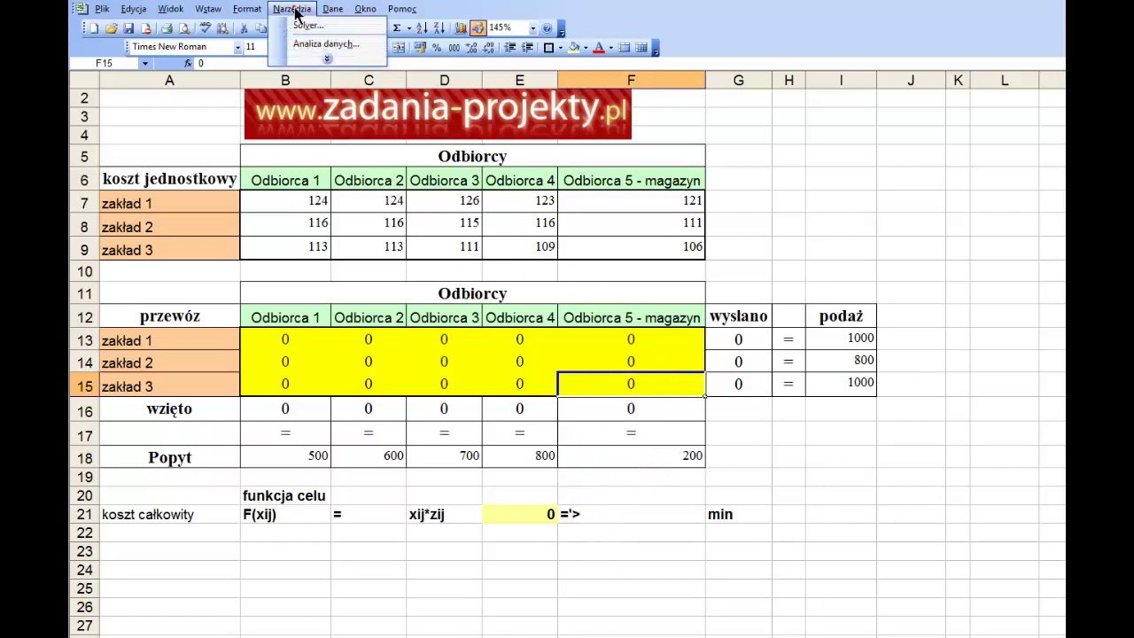
click(302, 27)
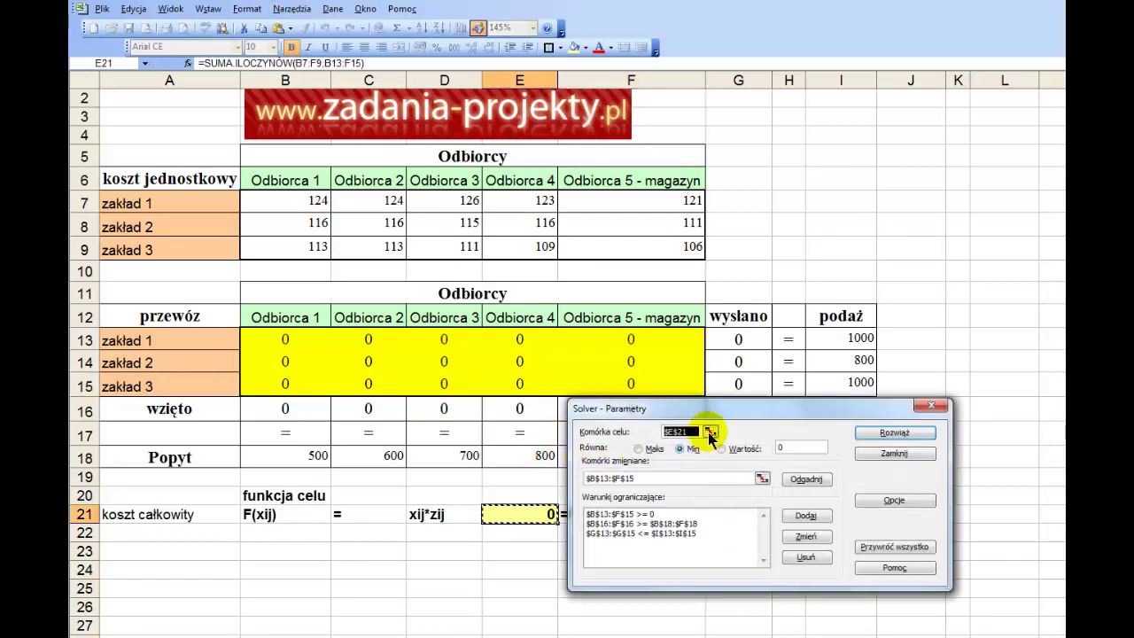
drag(740, 409, 766, 439)
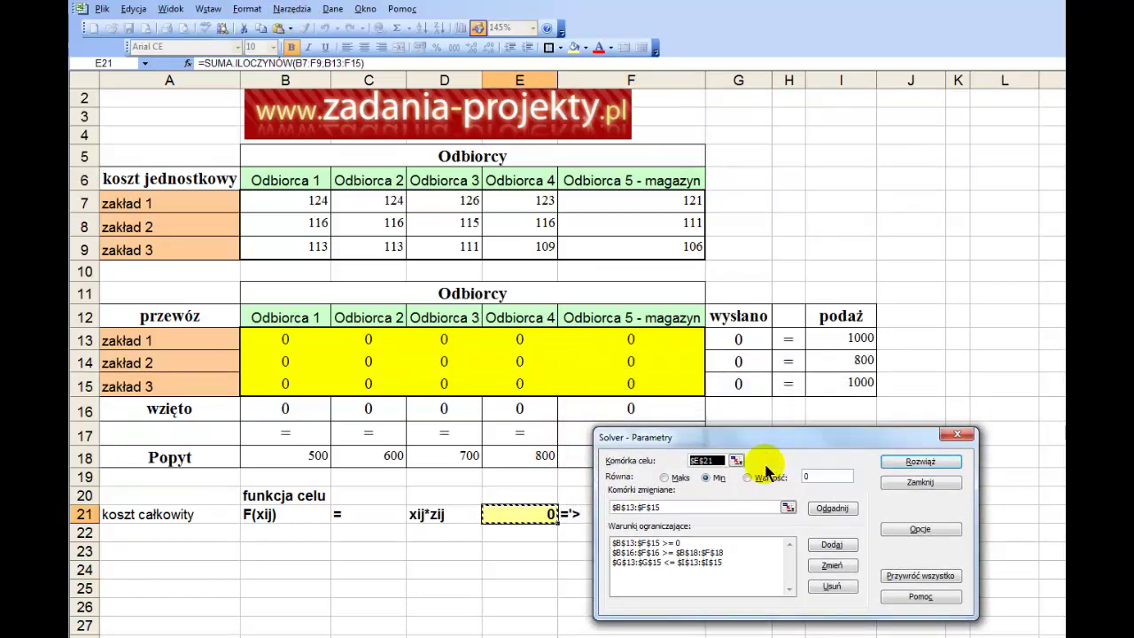
click(738, 460)
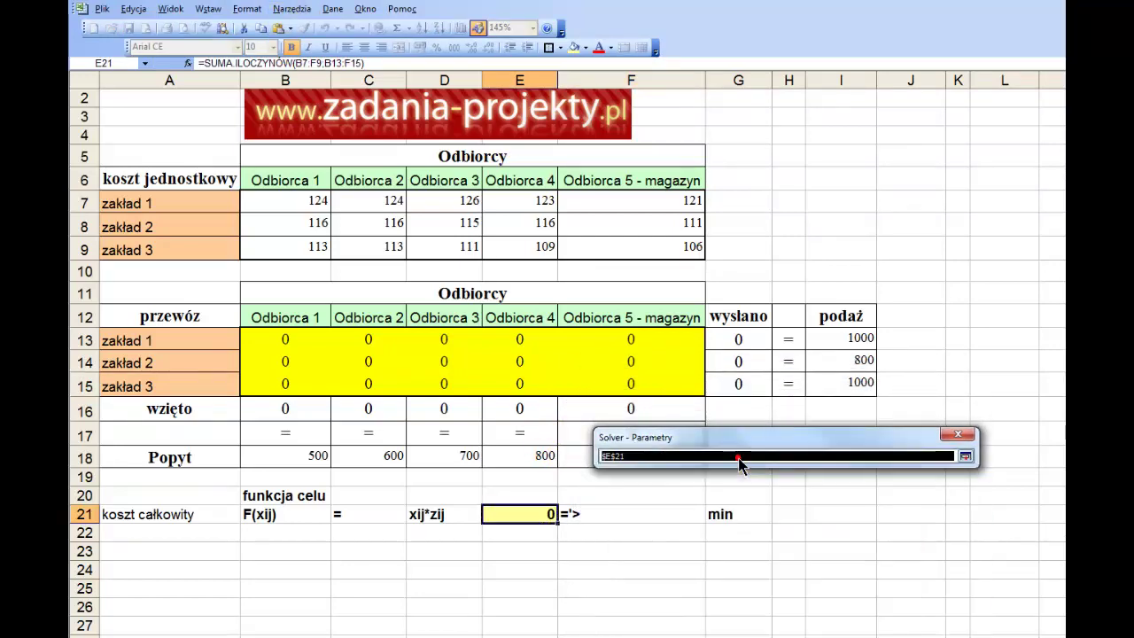
click(520, 514)
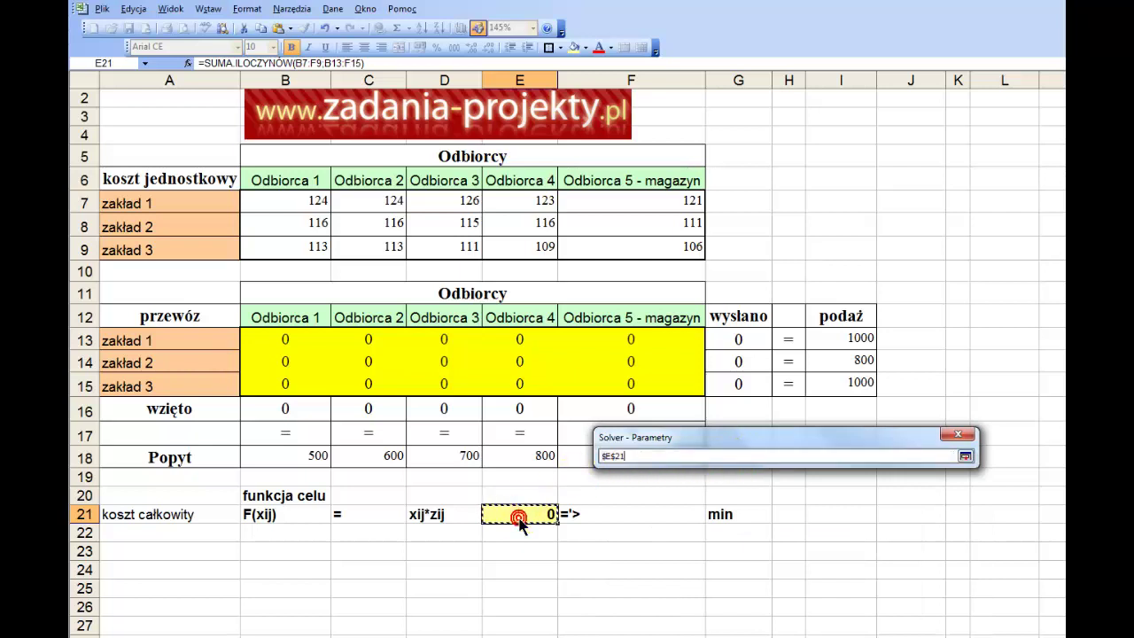
click(965, 456)
drag(772, 447, 724, 312)
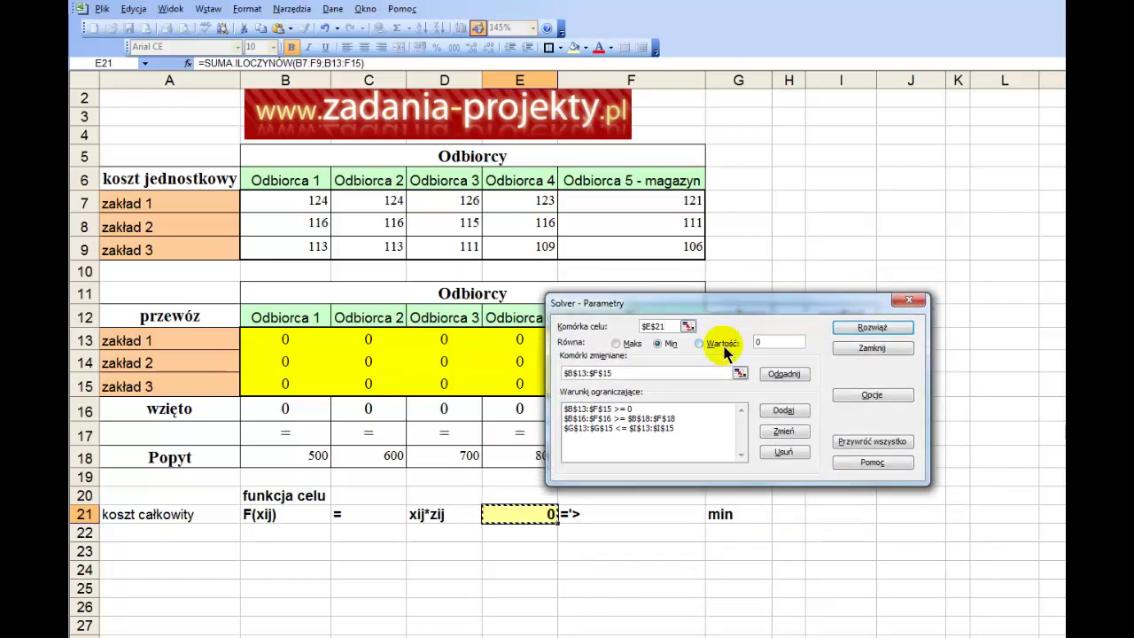
Try the Maks and Wartość goals, set the Solver goal to Min, and keep B13:F15 as the changing cells.
click(631, 343)
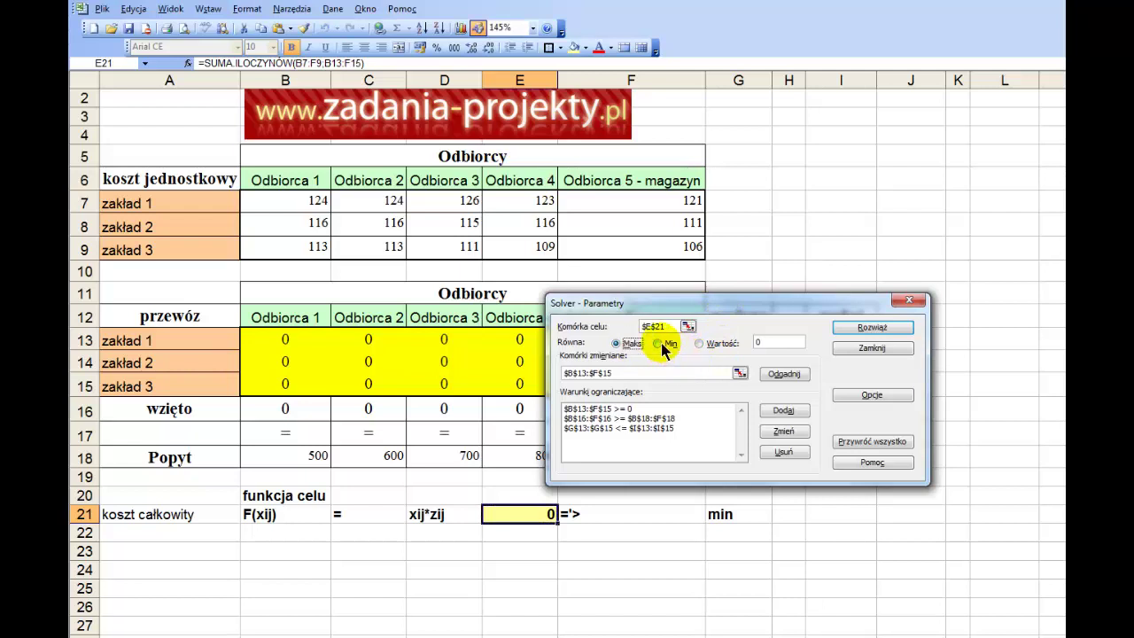
click(661, 344)
click(724, 346)
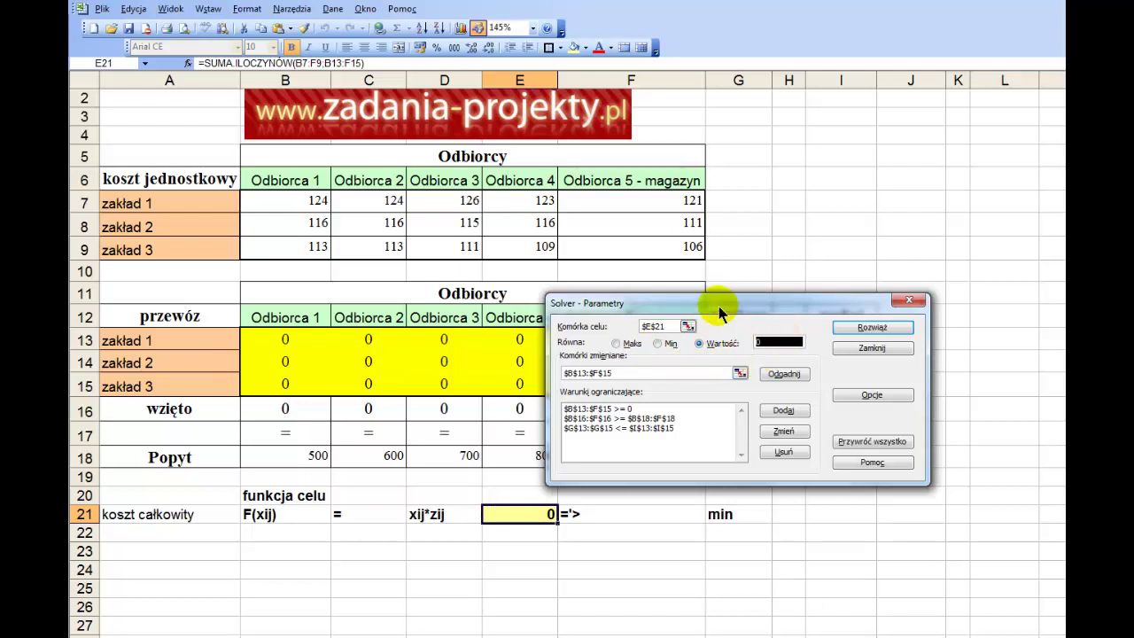
click(660, 345)
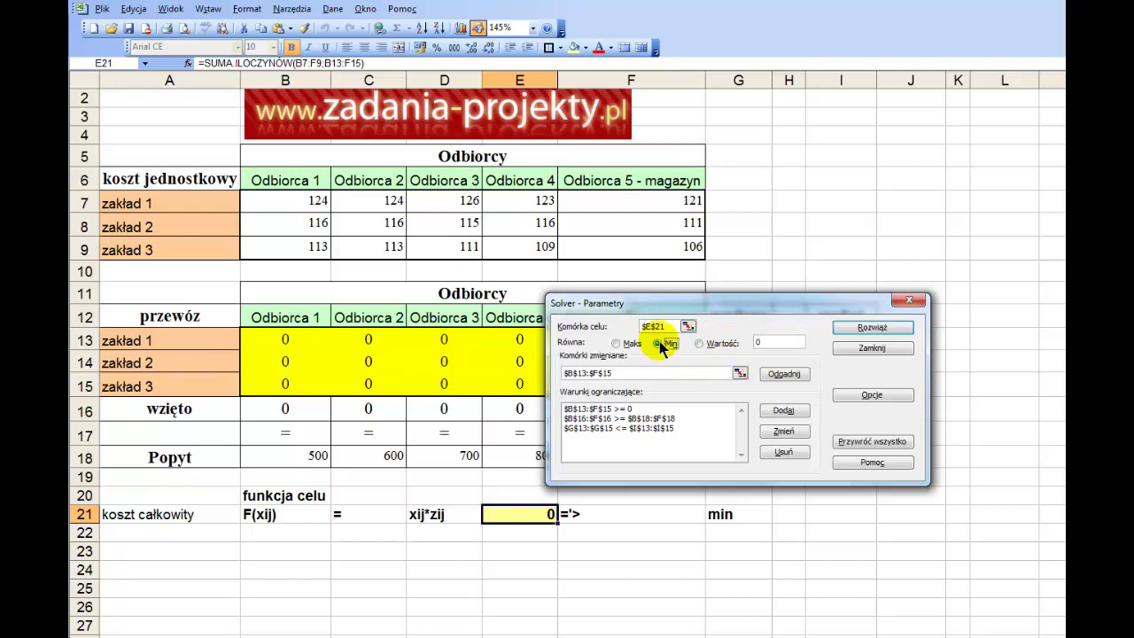
click(740, 375)
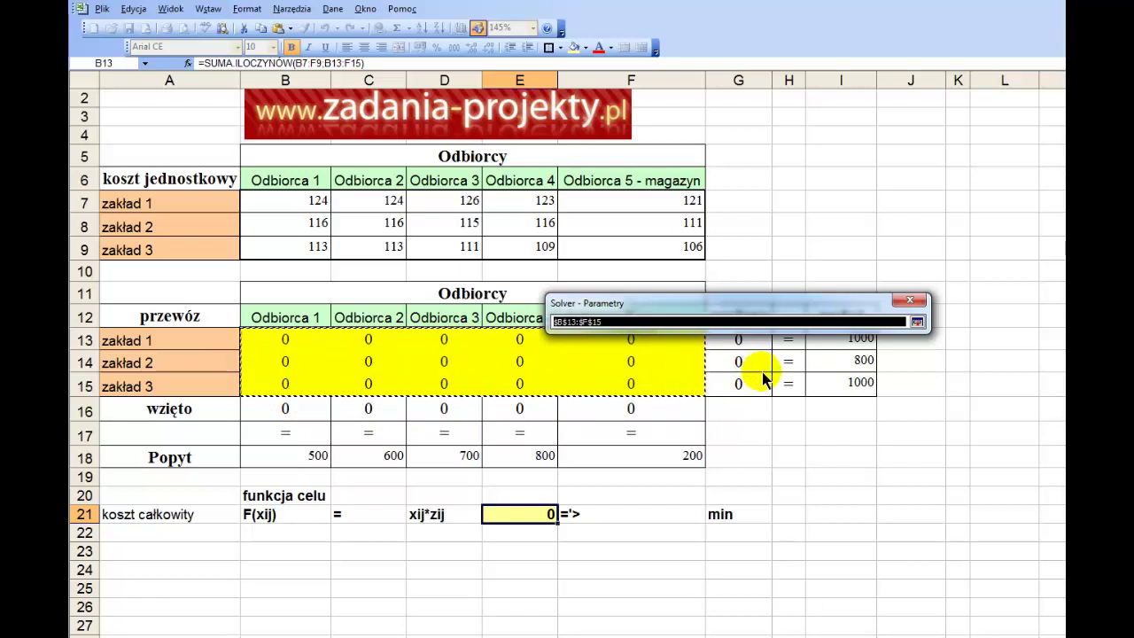
click(921, 322)
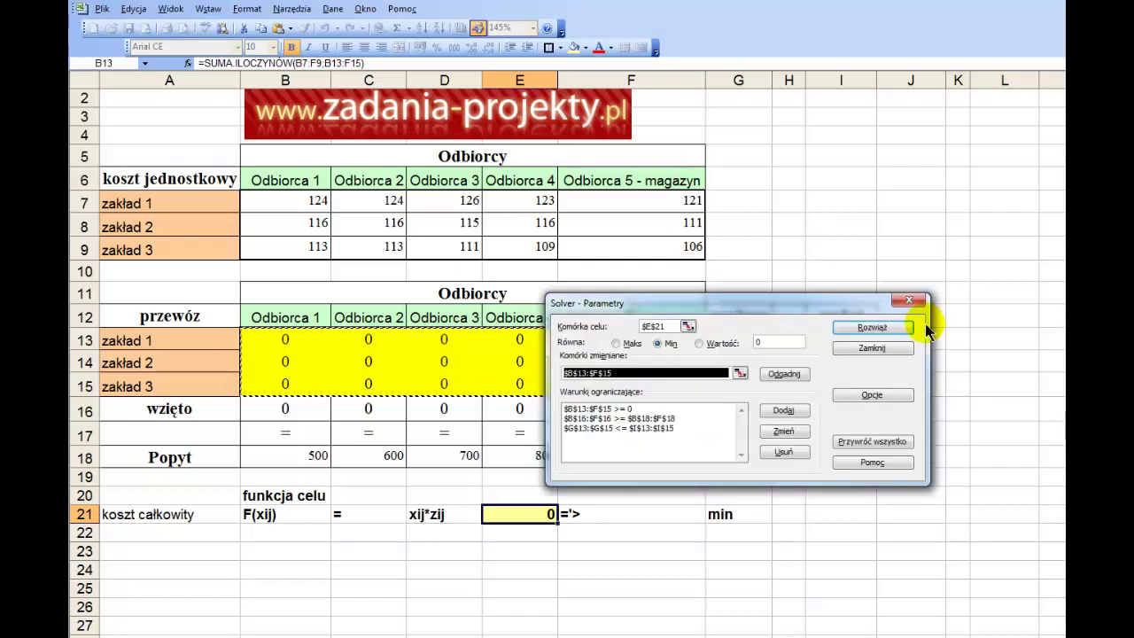
Add a Solver constraint requiring the shipment cells B13:F15 to be >= 0.
click(668, 411)
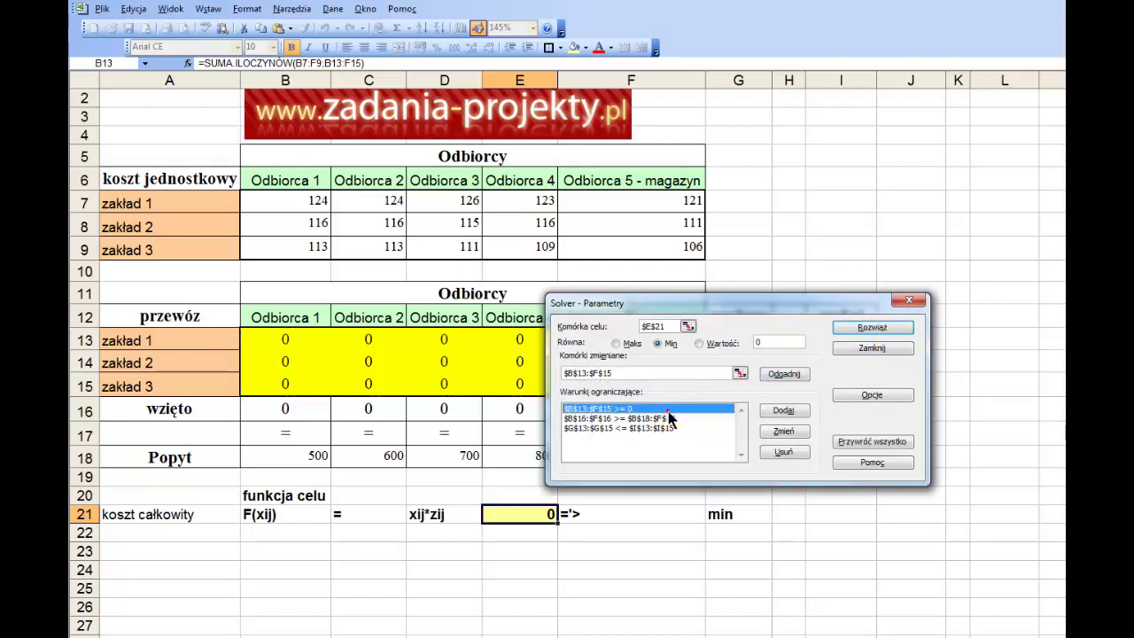
click(783, 410)
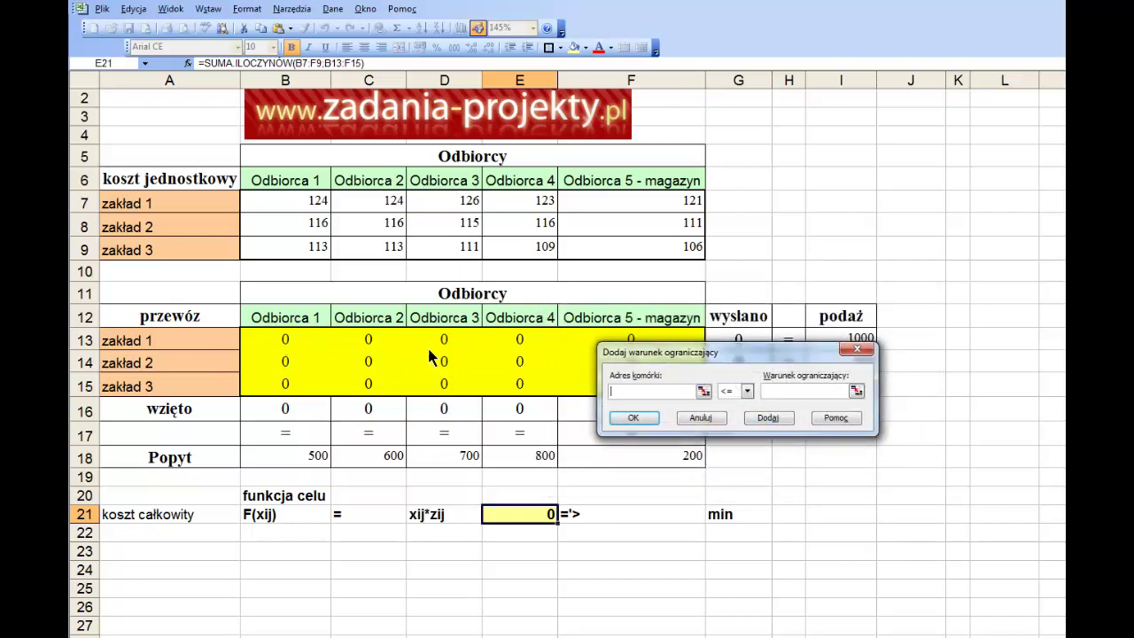
drag(571, 390, 314, 351)
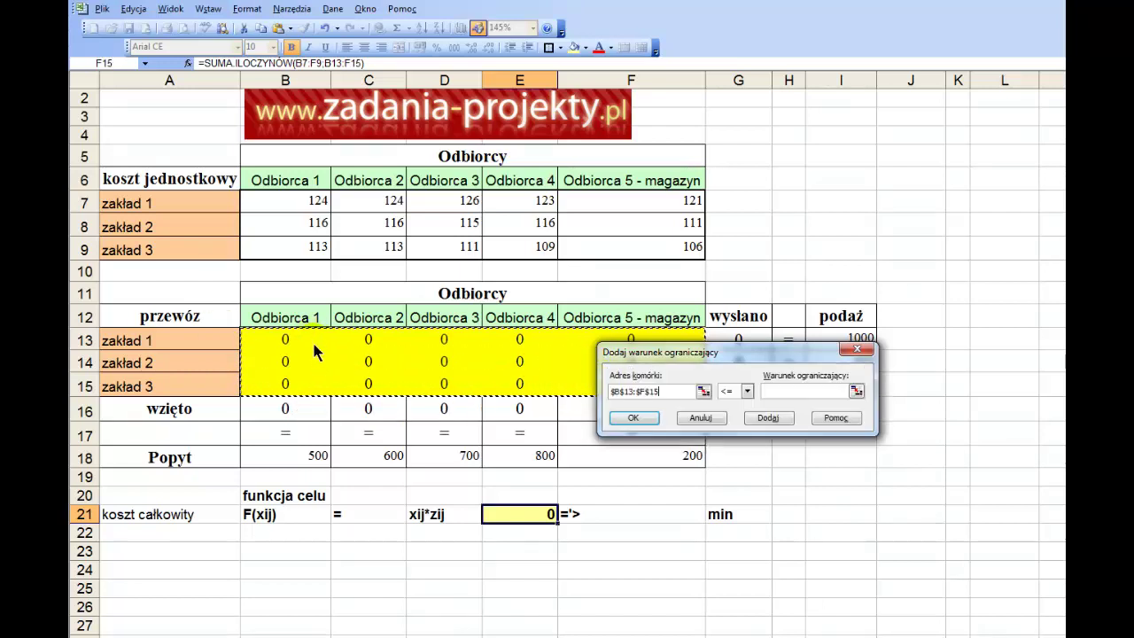
click(731, 391)
click(724, 424)
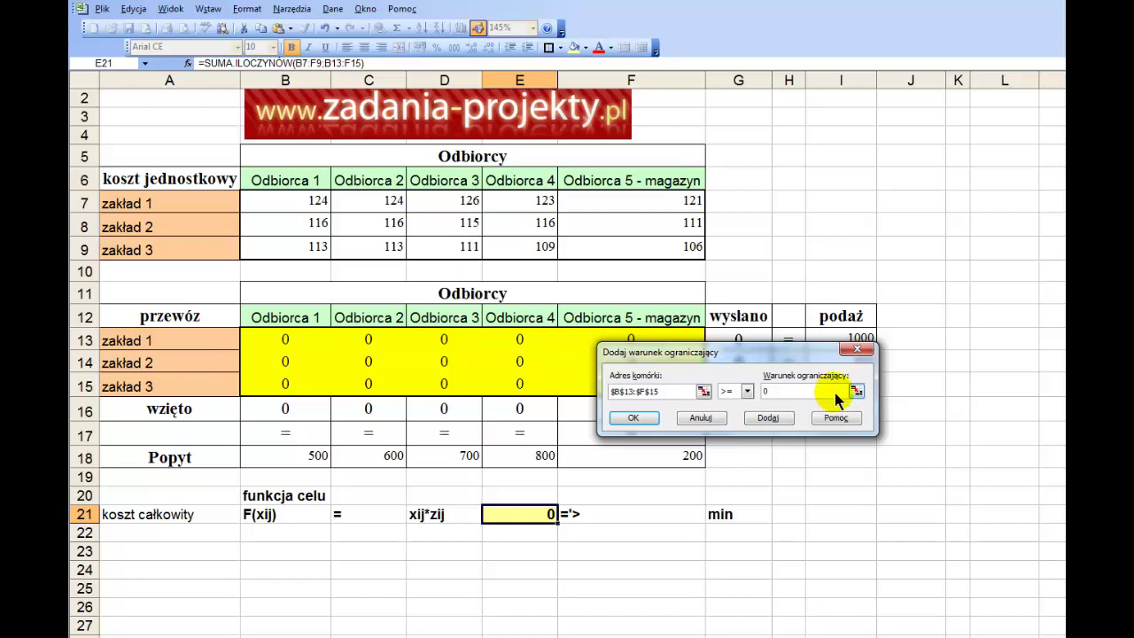
click(786, 393)
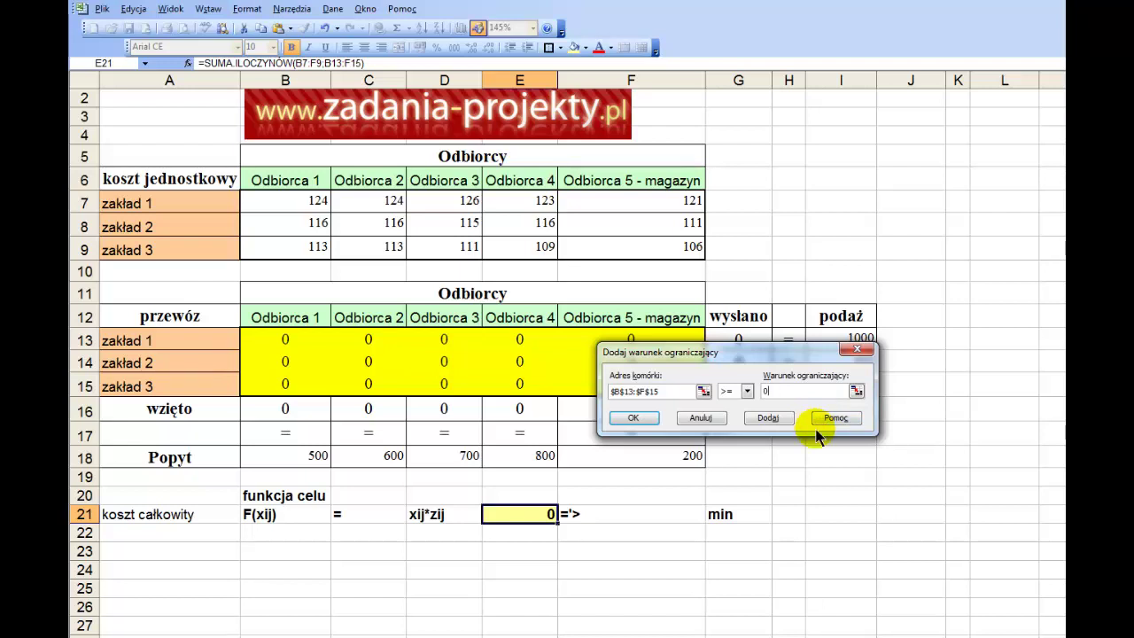
key(Return)
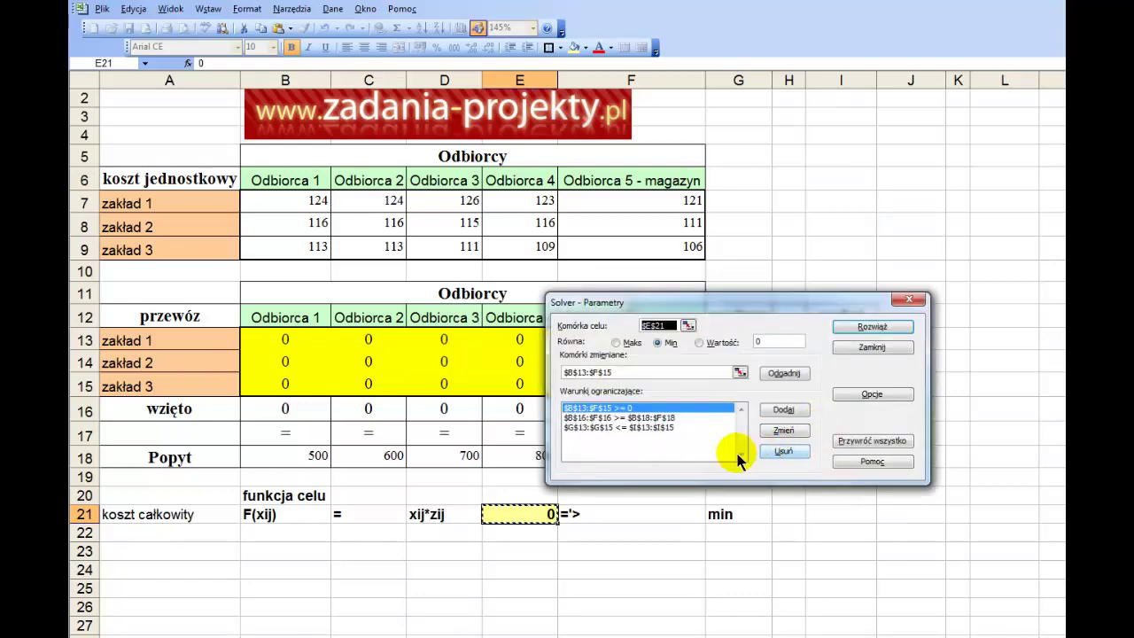
Review the demand constraint B16:F16 >= B18:F18, its relation options and its right-hand range, without changing it.
click(643, 417)
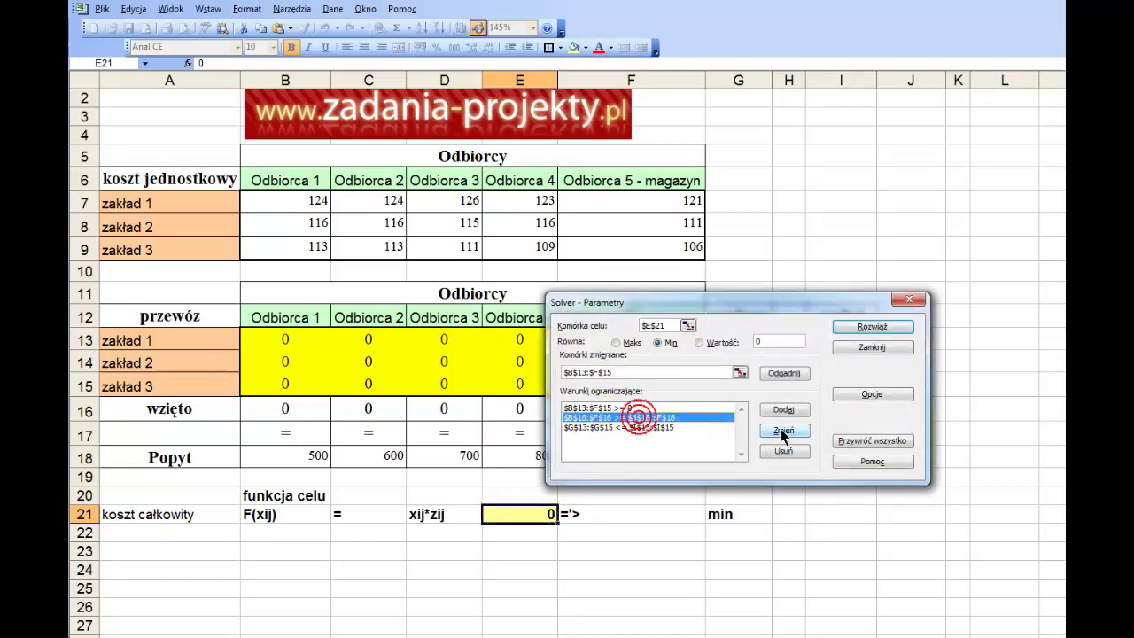
click(781, 432)
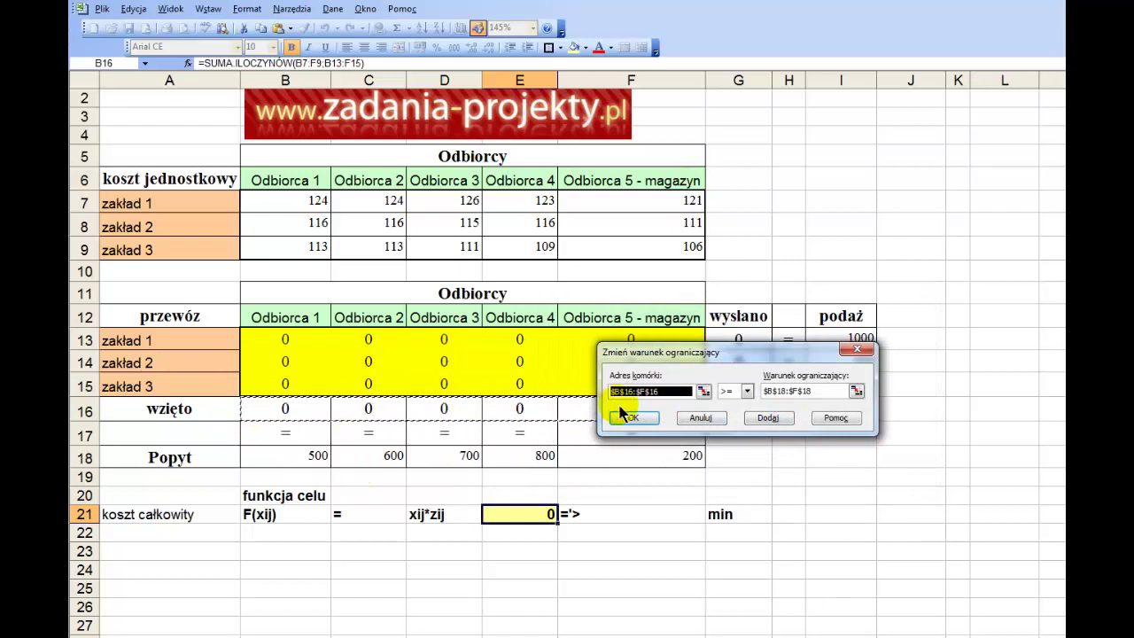
click(730, 392)
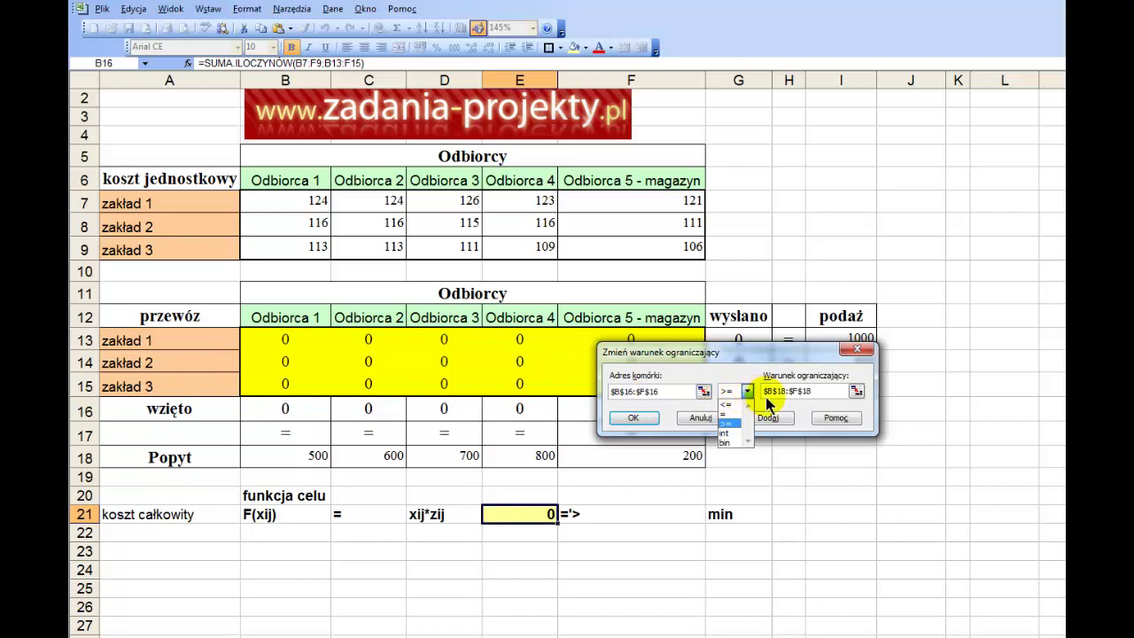
click(856, 391)
drag(293, 458, 665, 466)
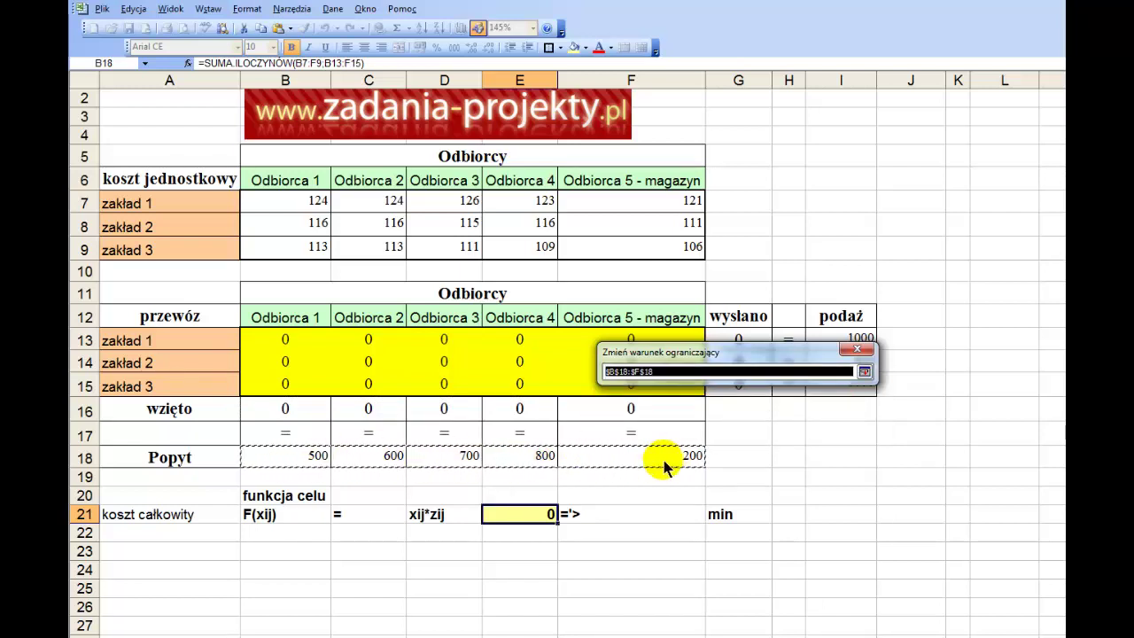
click(865, 372)
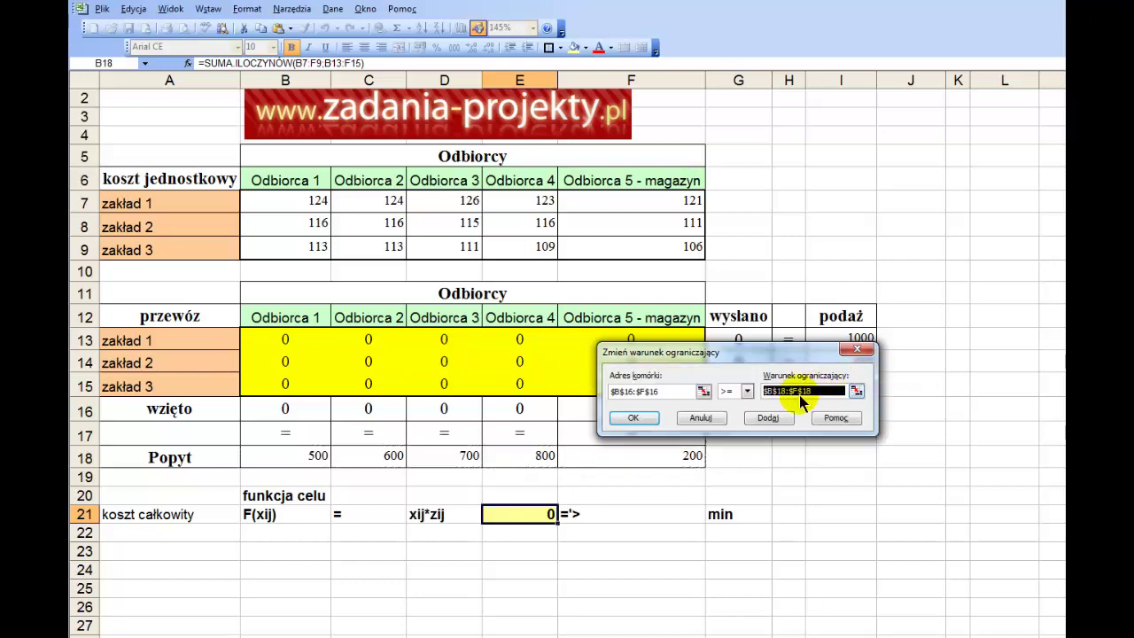
click(698, 417)
Review the supply constraint G13:G15 <= I13:I15, its relation options and its right-hand range, without changing it.
click(642, 427)
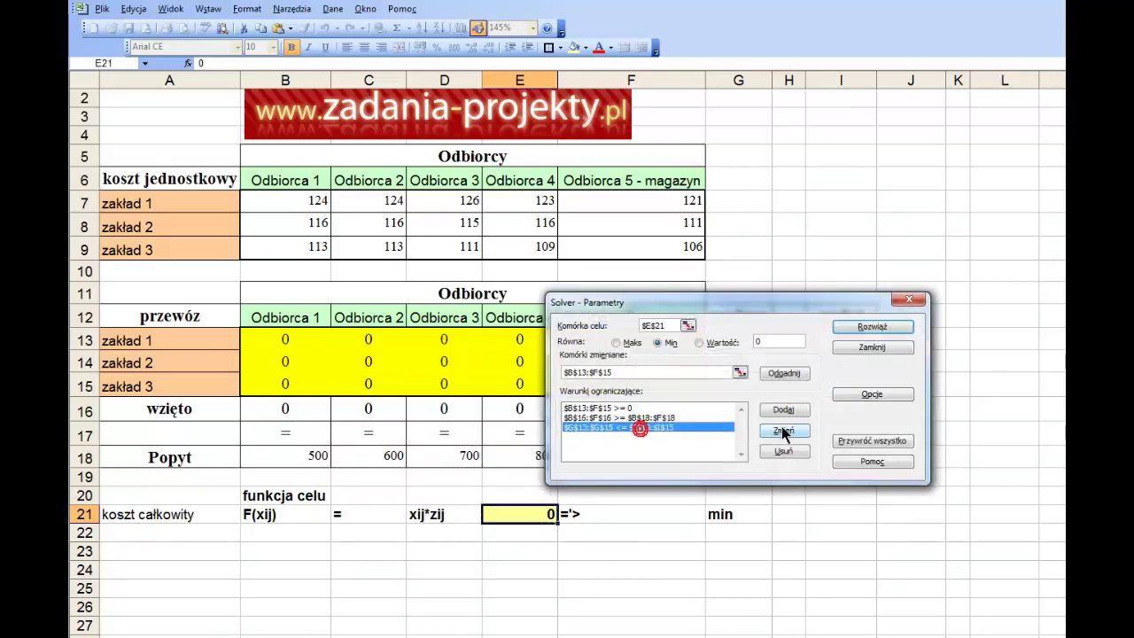
click(782, 431)
drag(750, 351, 743, 426)
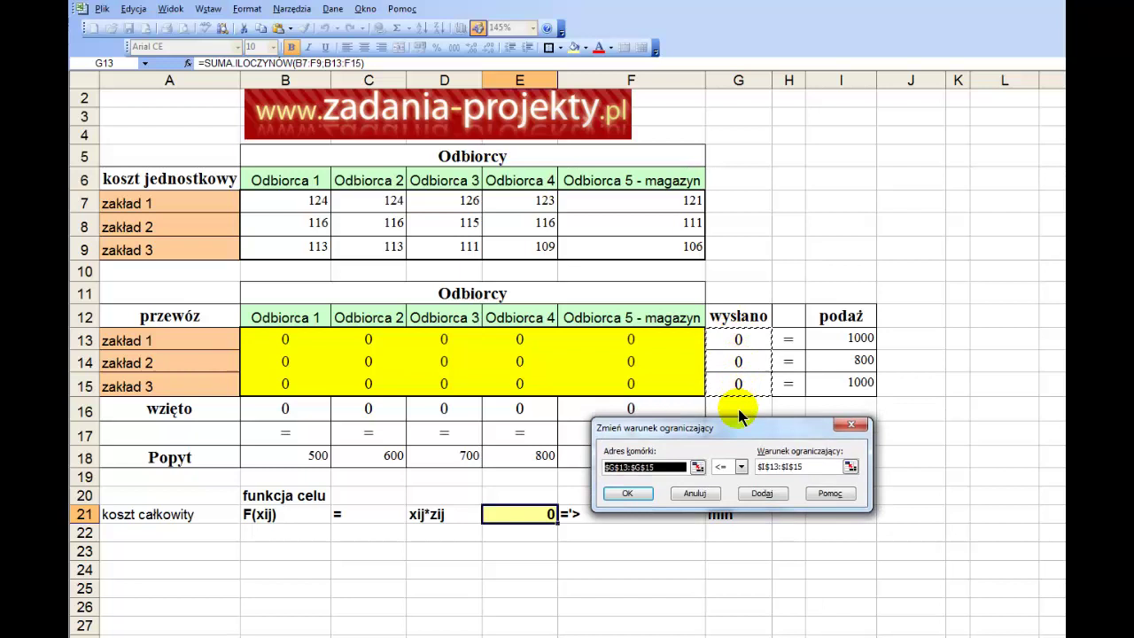
click(729, 467)
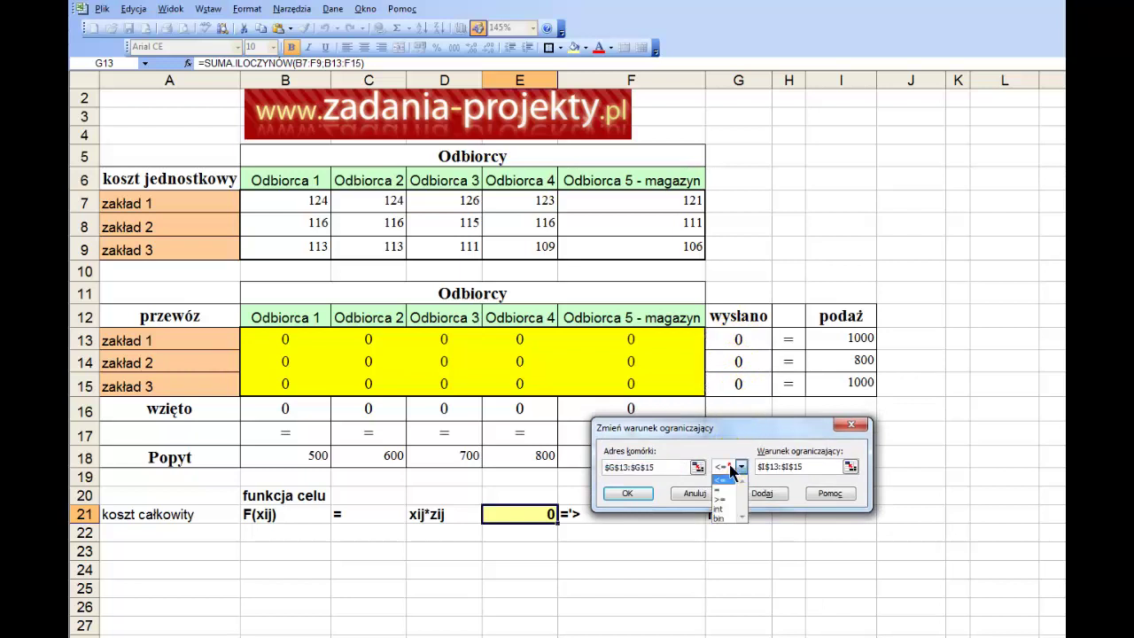
click(849, 467)
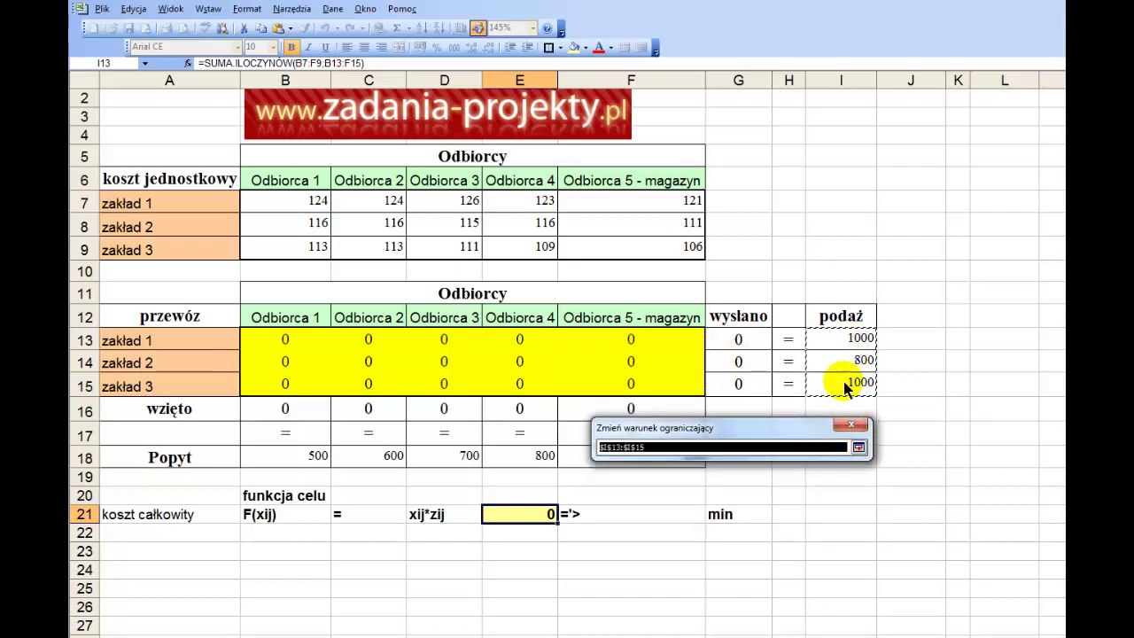
click(857, 450)
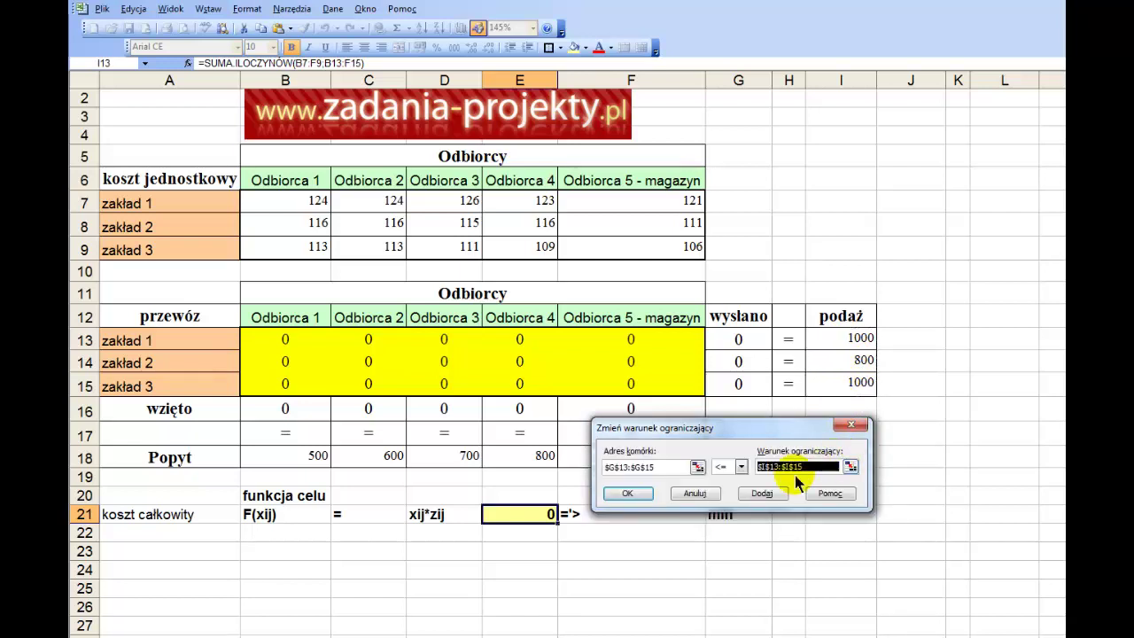
click(629, 493)
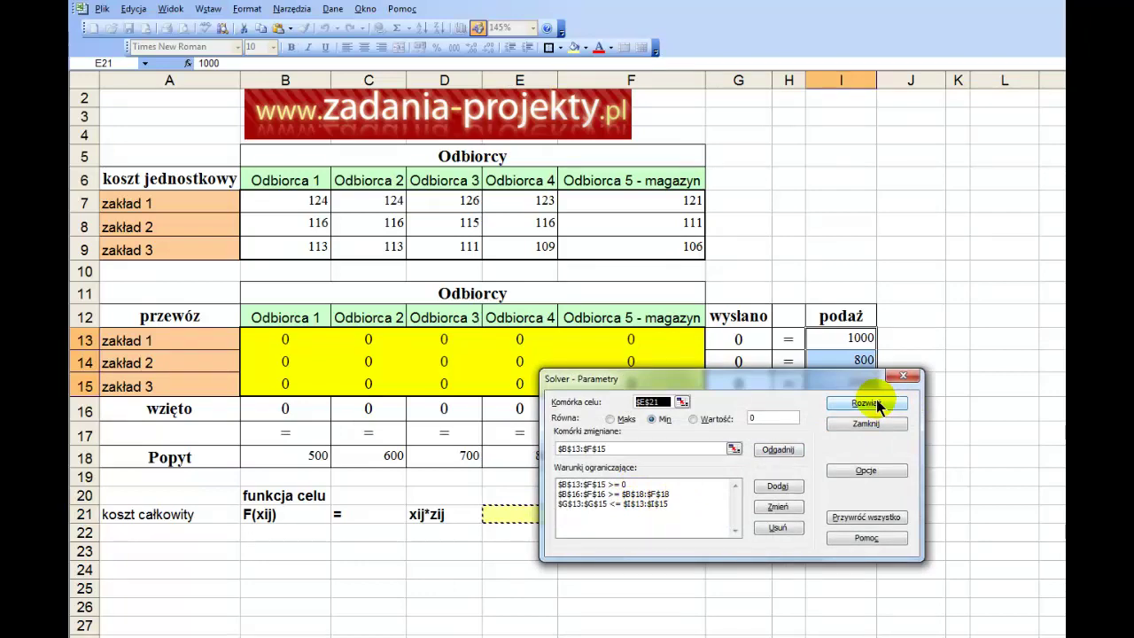
Check Solver's options, keeping Przyjmij nieujemne enabled, and solve the model.
click(867, 471)
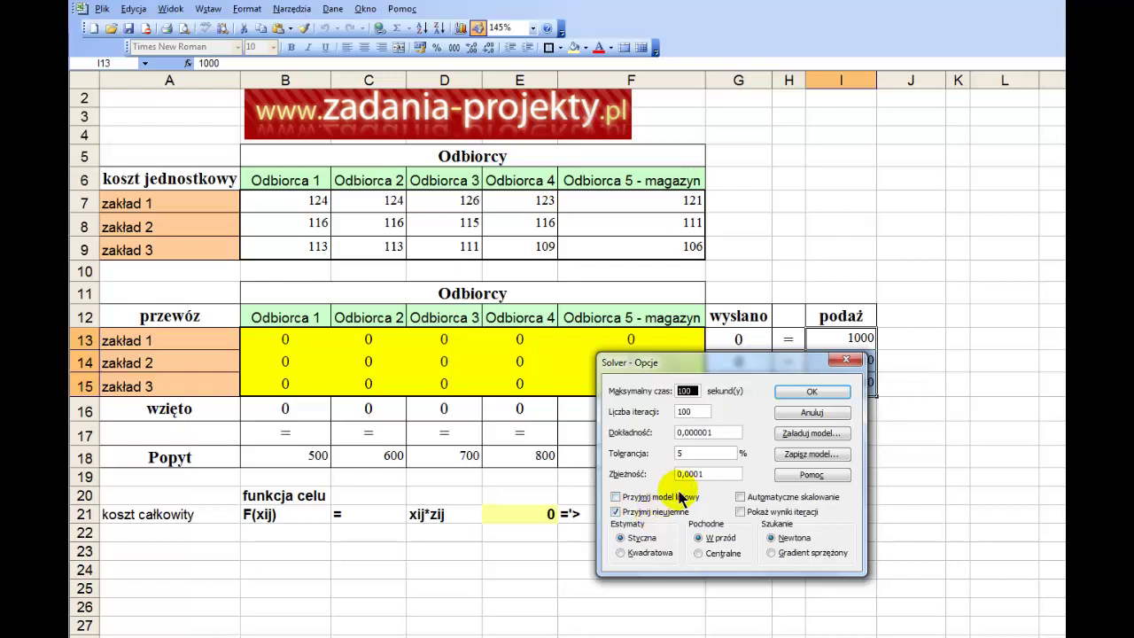
click(835, 394)
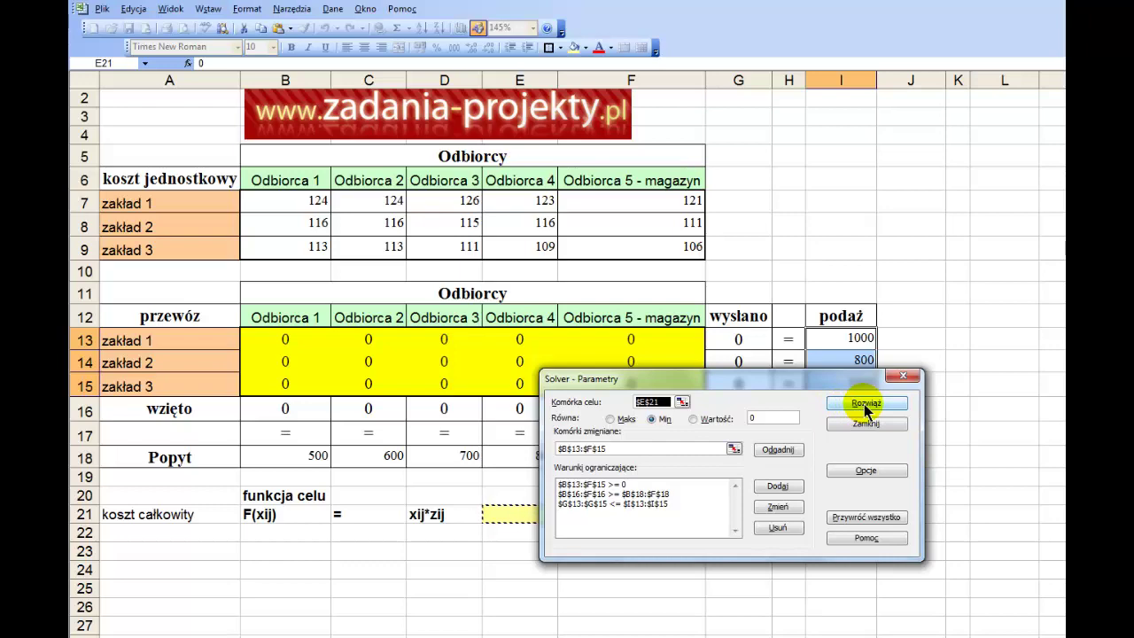
click(864, 404)
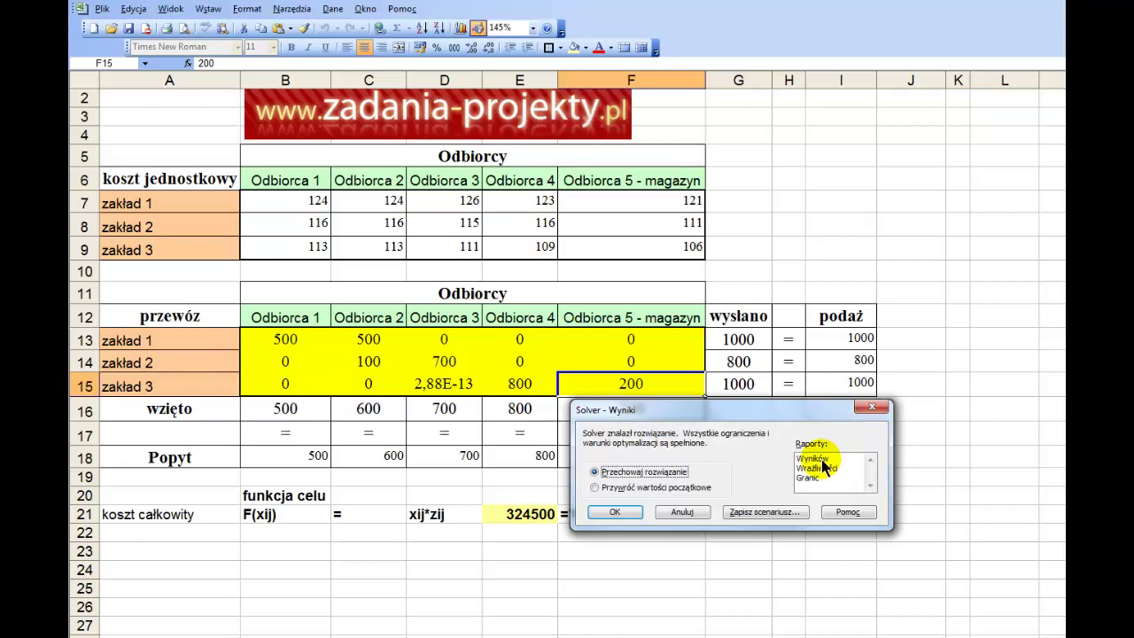
Try selecting the Wyników, Wrażliwości and Granic reports, and keep the Solver solution in the sheet.
click(820, 459)
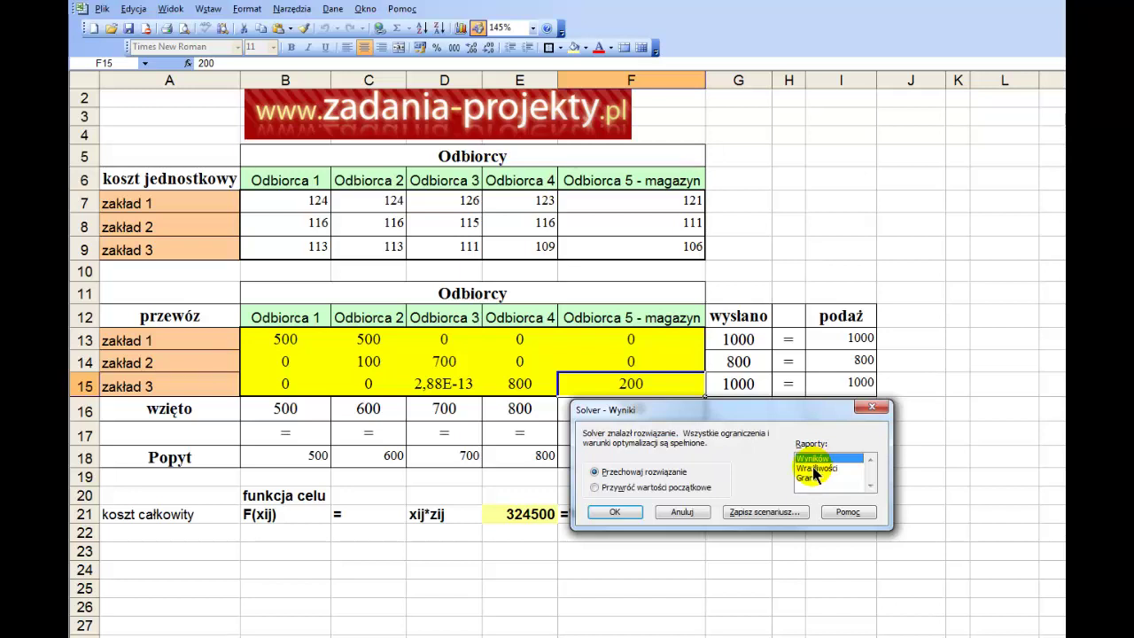
click(814, 468)
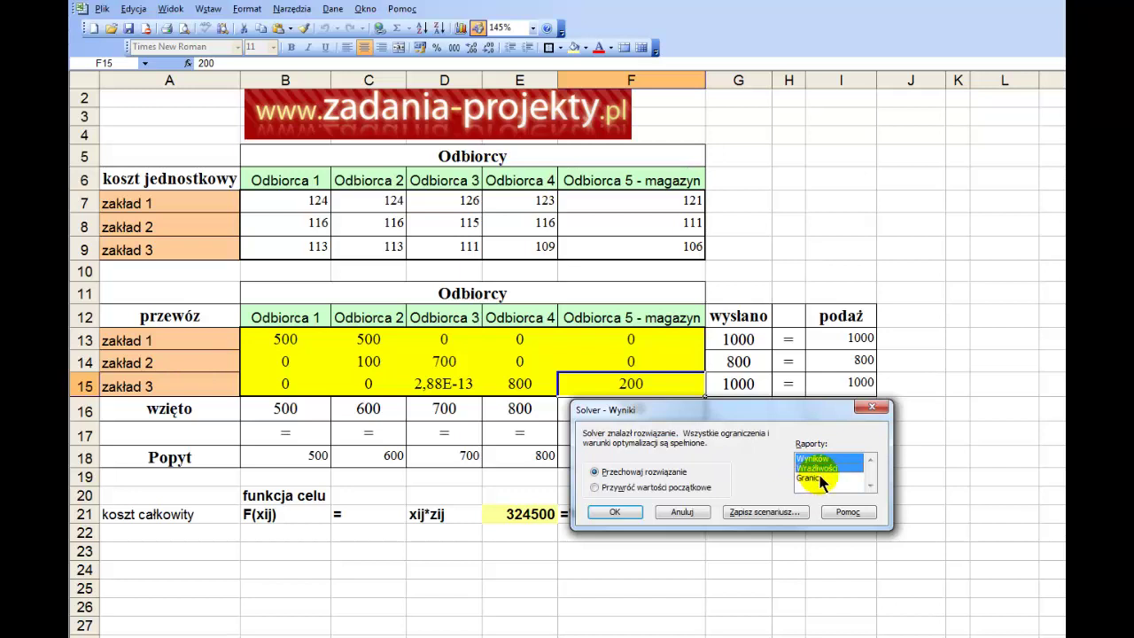
click(821, 479)
click(821, 479)
click(815, 468)
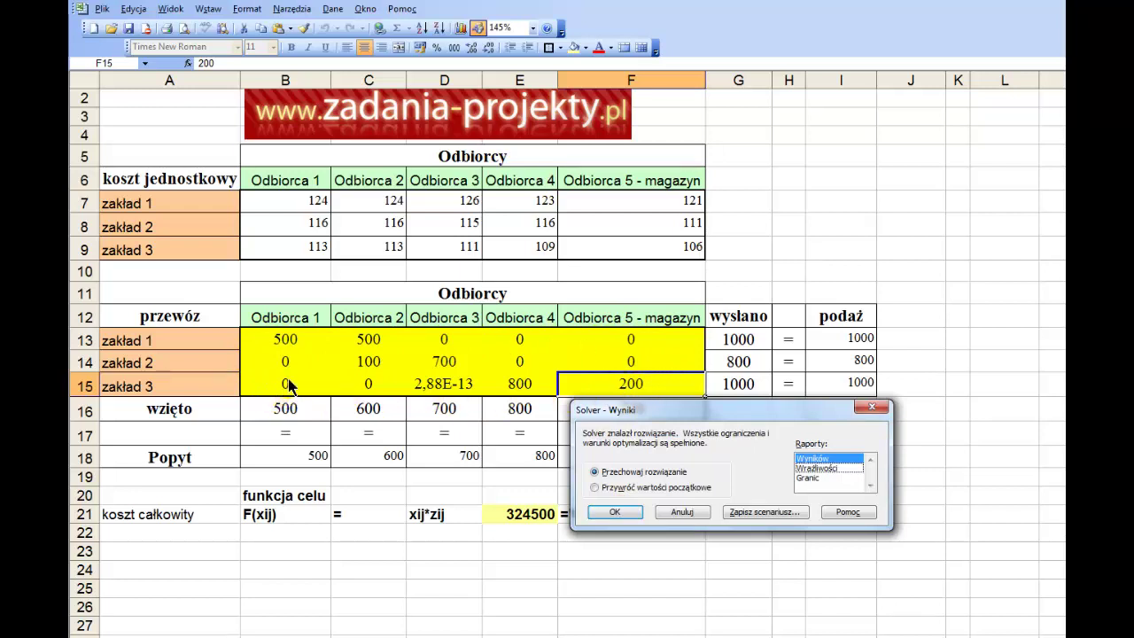
click(814, 478)
click(814, 479)
click(616, 512)
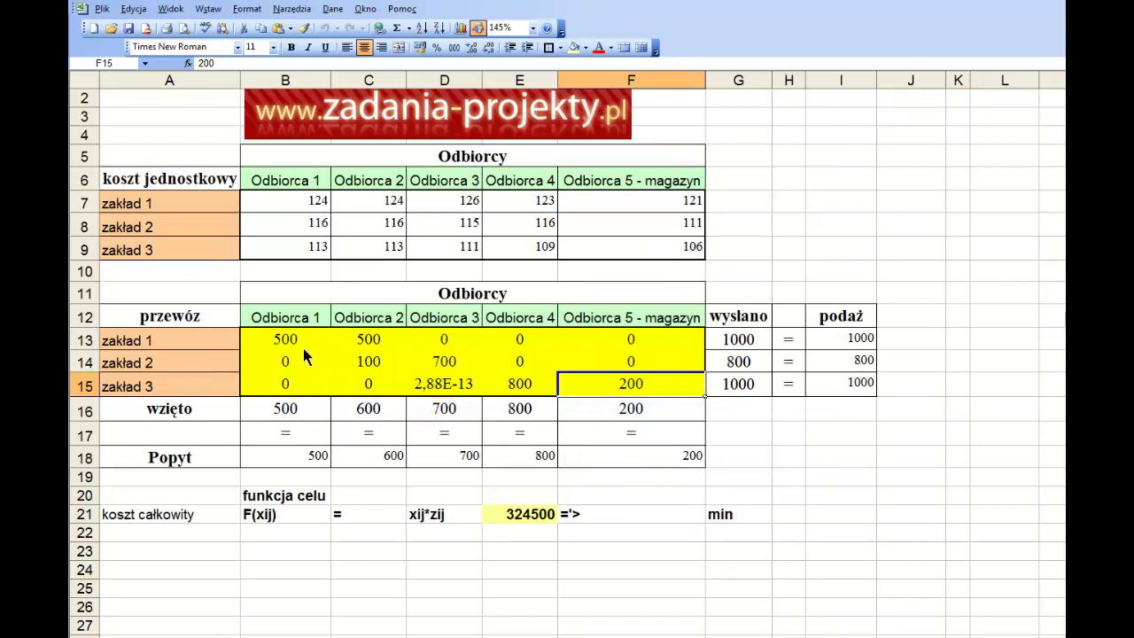
Examine the solved shipment range B13:F15, particularly the scientific-notation value in cell D15.
drag(303, 349, 609, 394)
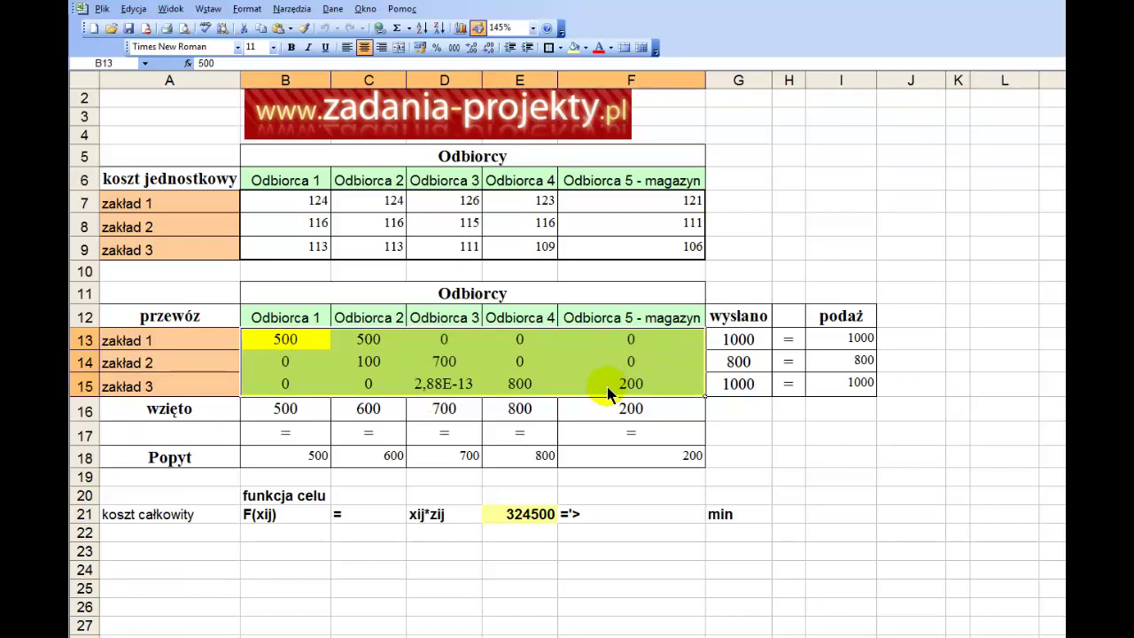
click(441, 390)
right_click(443, 390)
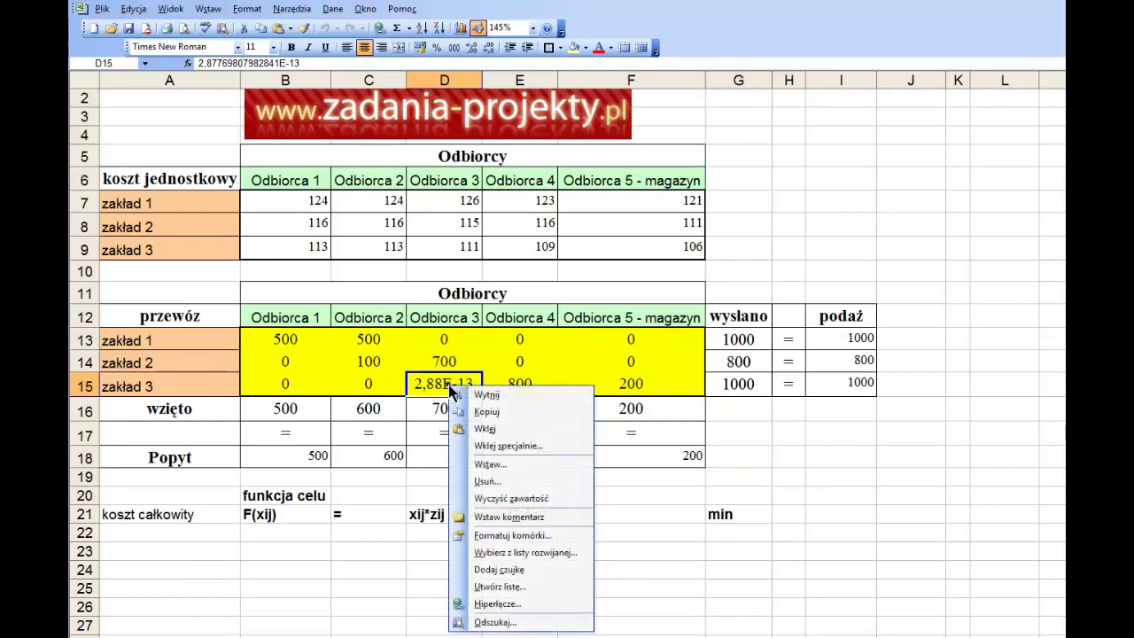
click(519, 342)
click(429, 384)
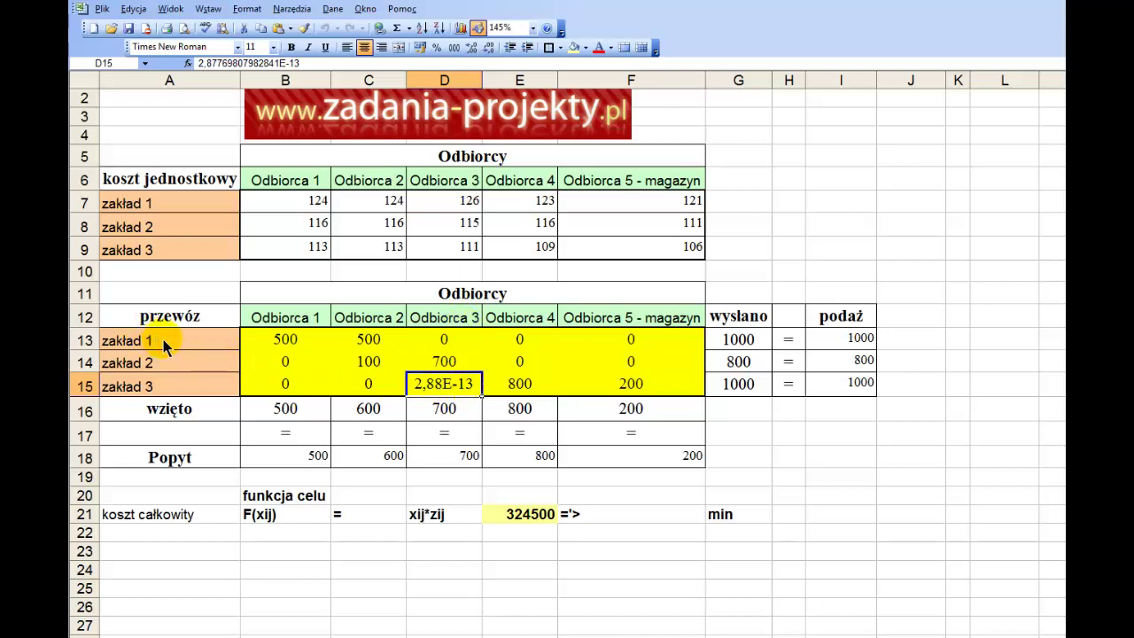
Examine the plants in A13:A15, the recipients in B12:F12 and the nonzero shipments between them.
drag(187, 339, 190, 395)
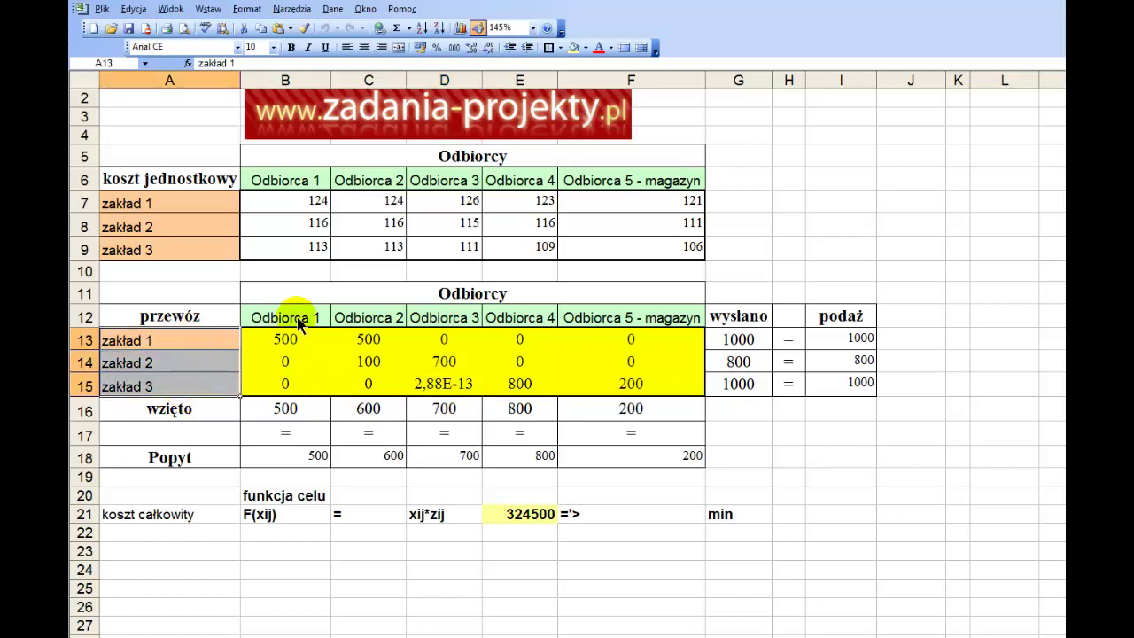
drag(297, 318, 634, 326)
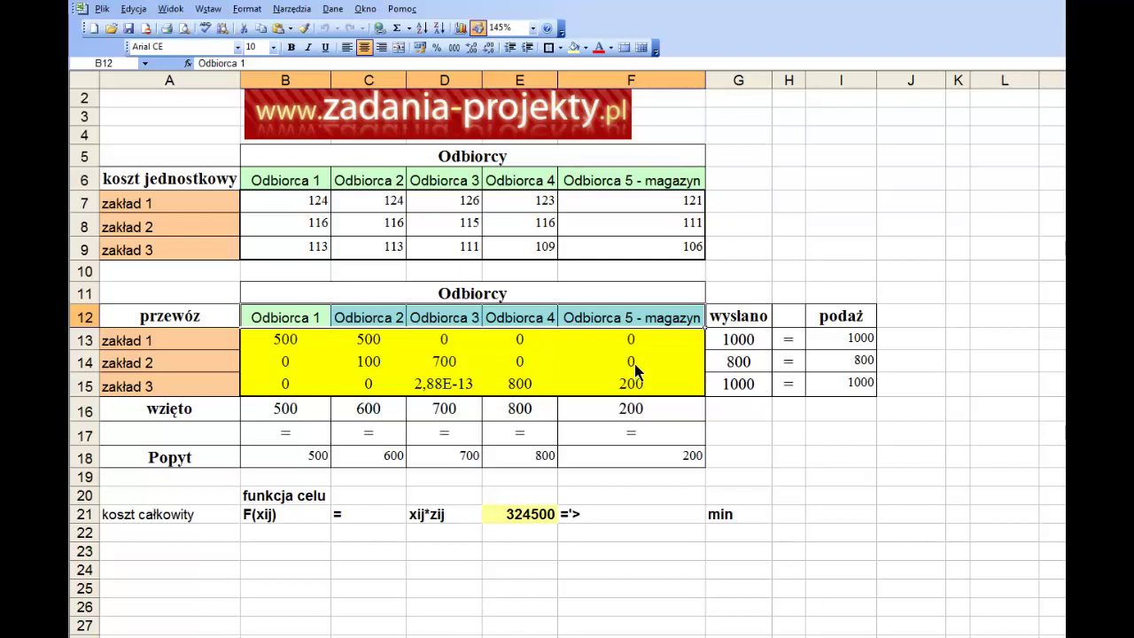
drag(700, 320, 650, 320)
click(312, 346)
click(367, 343)
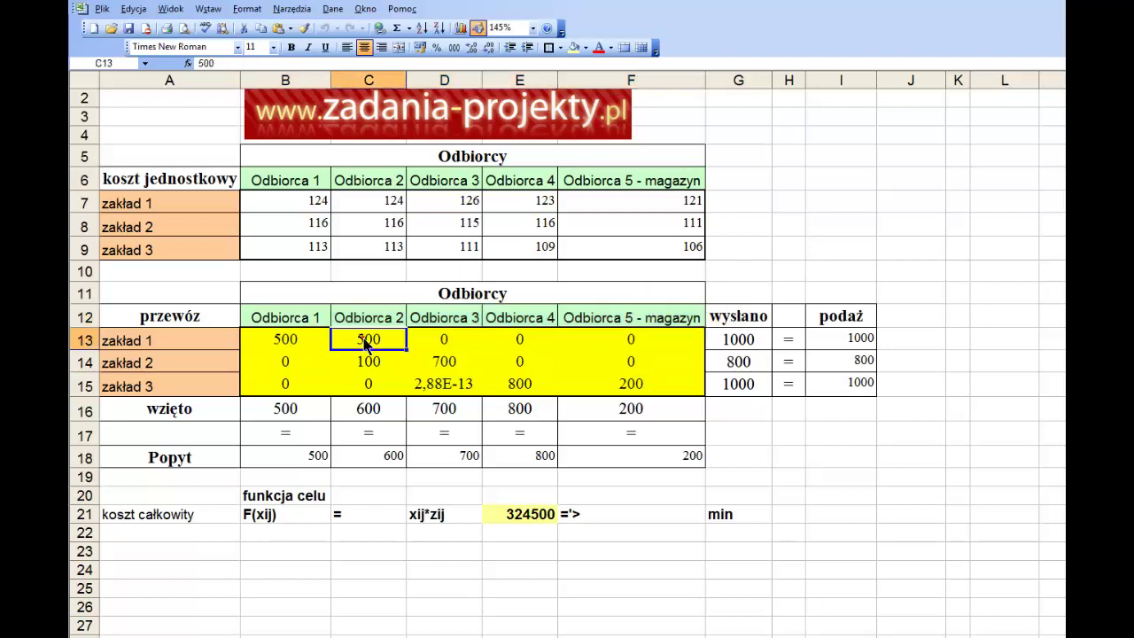
click(369, 370)
click(445, 363)
click(537, 392)
click(639, 381)
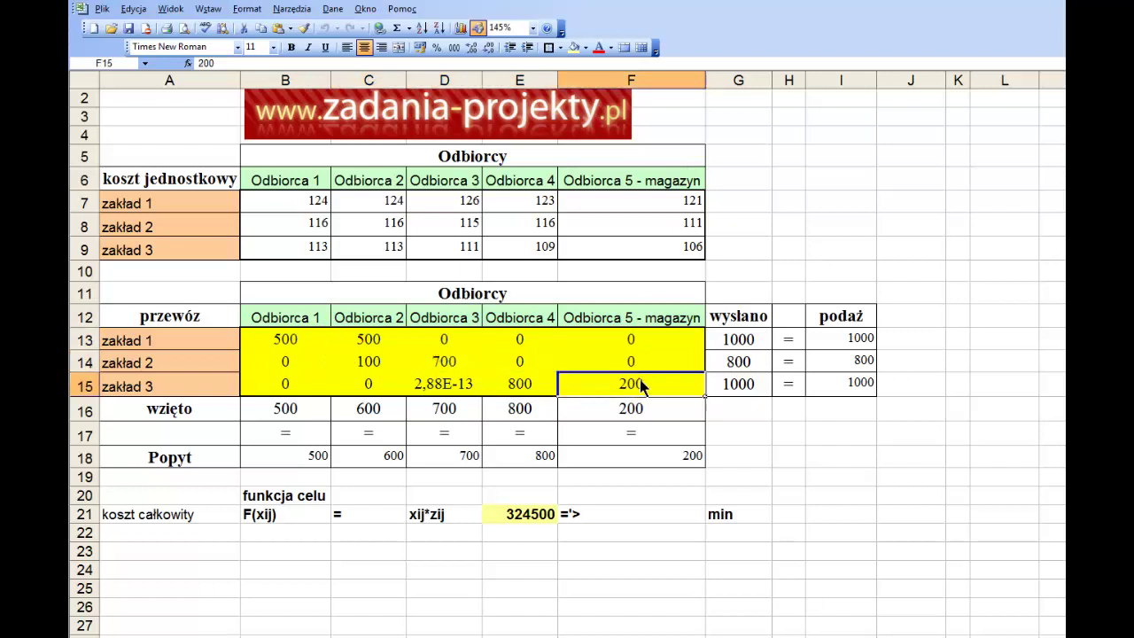
Inspect the full stored value of cell D15 without changing it.
click(455, 390)
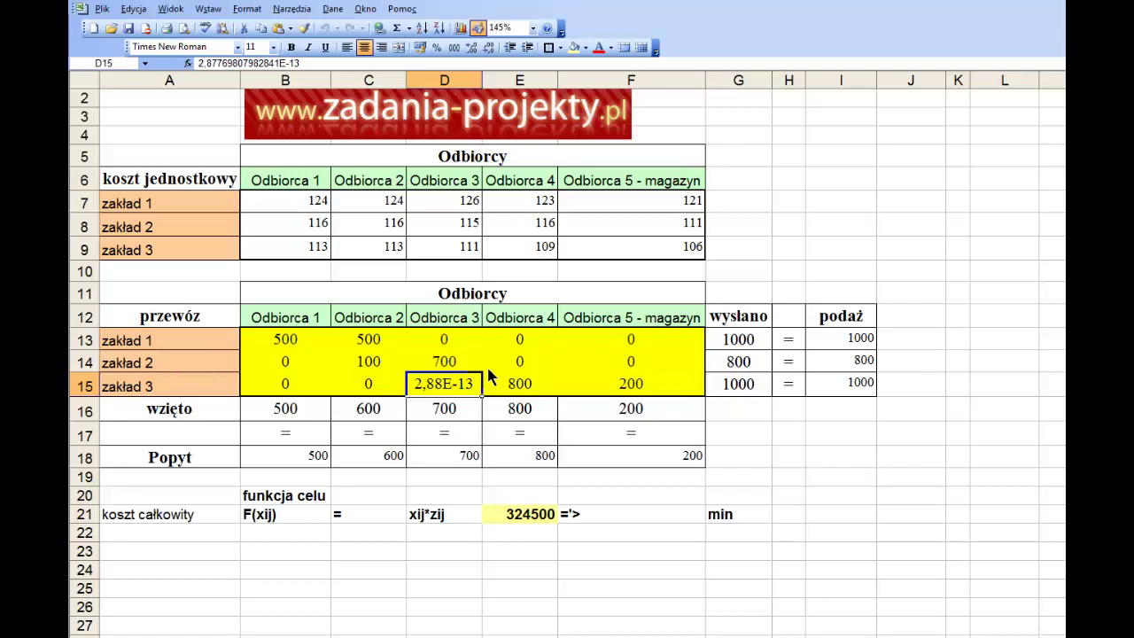
double_click(460, 385)
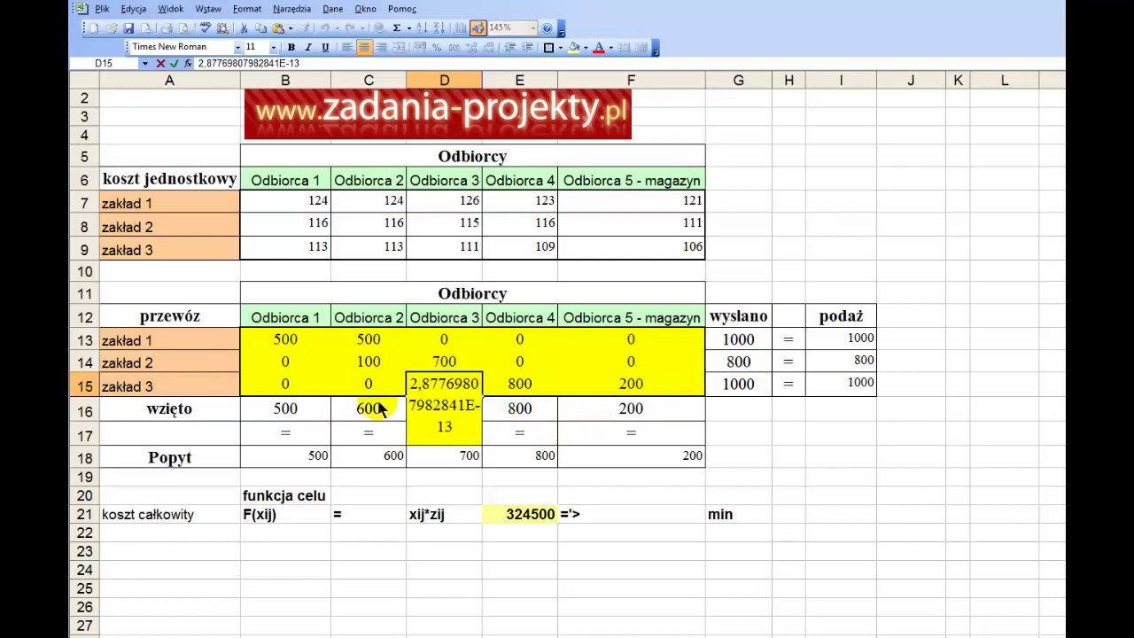
key(Escape)
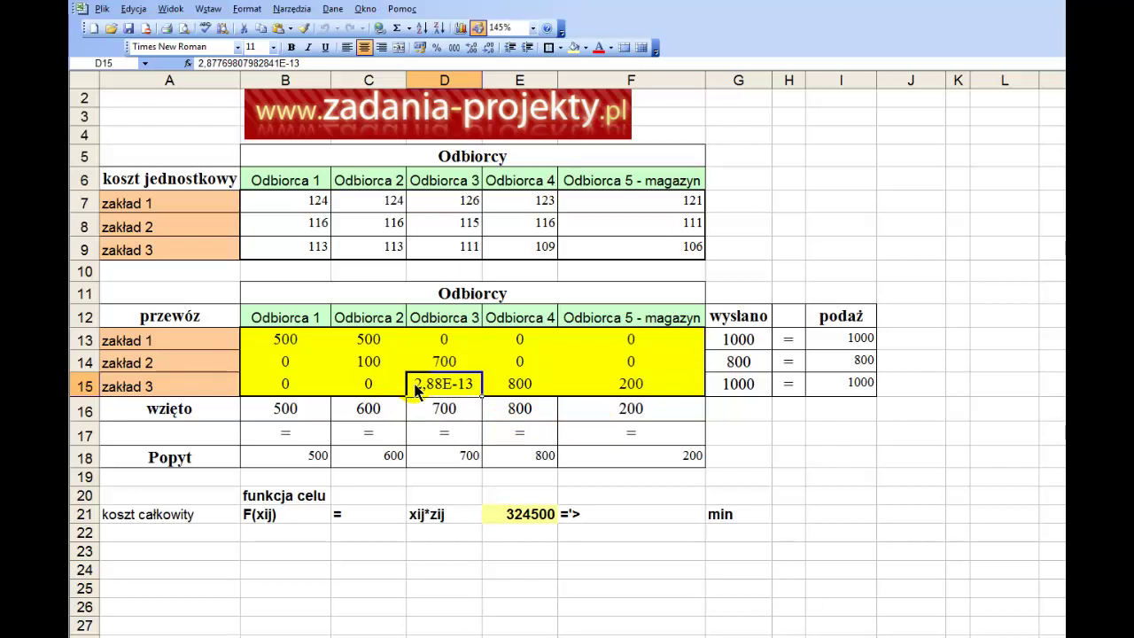
Format cell D15 with the Liczbowe number category.
right_click(417, 389)
click(469, 535)
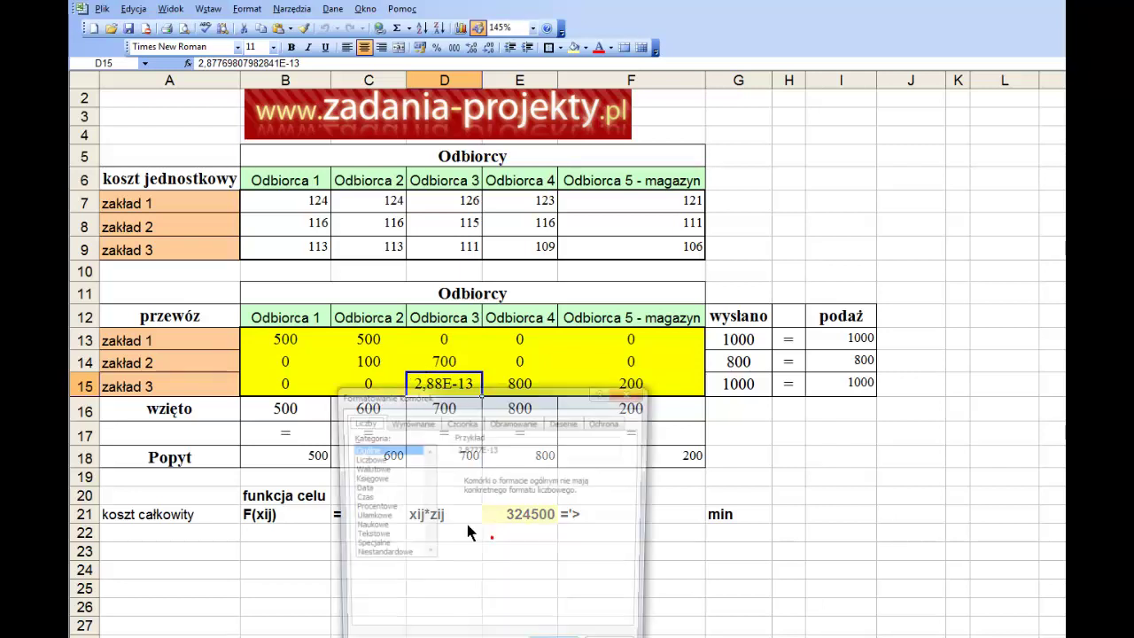
click(390, 459)
key(Return)
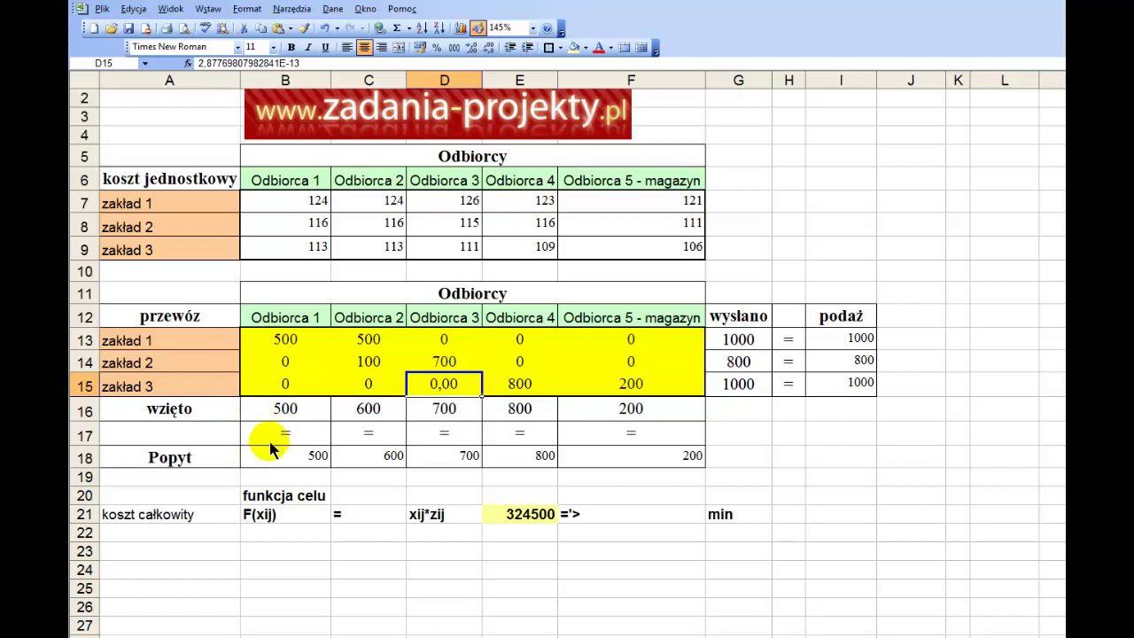
Trace each plant's optimal shipments to recipients 1–4 and the warehouse, and examine the total cost in E21.
click(291, 341)
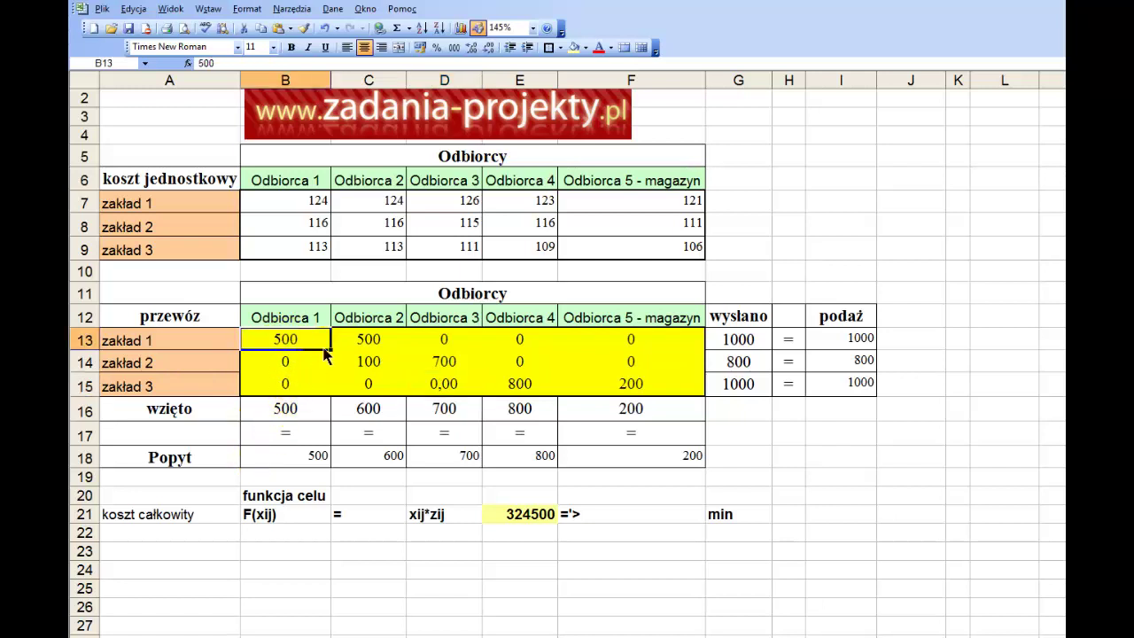
click(298, 317)
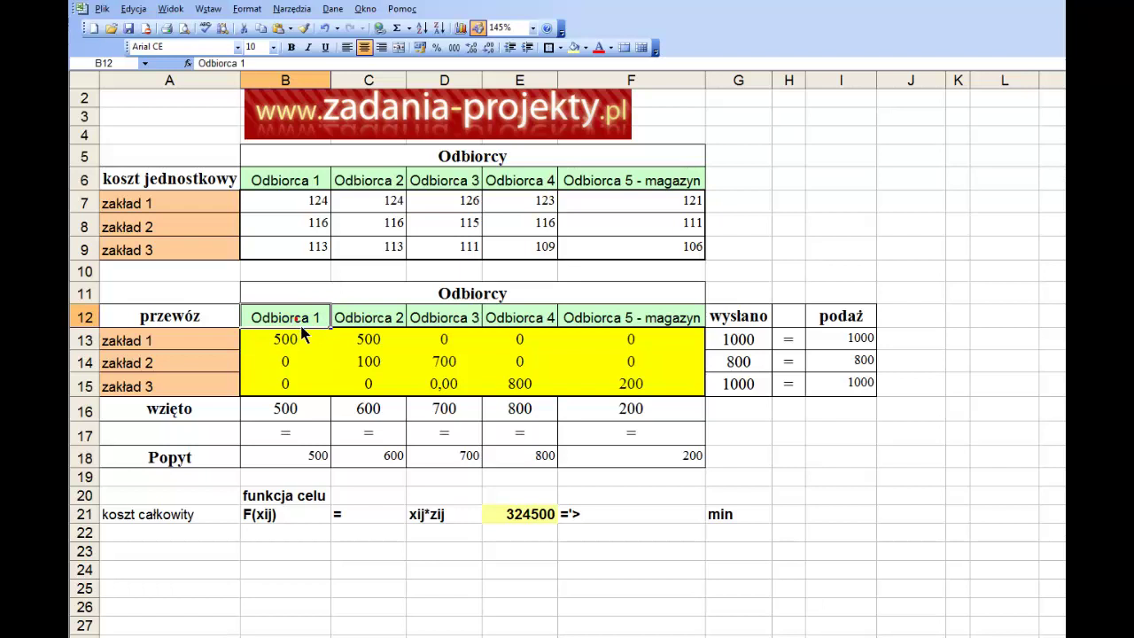
click(379, 339)
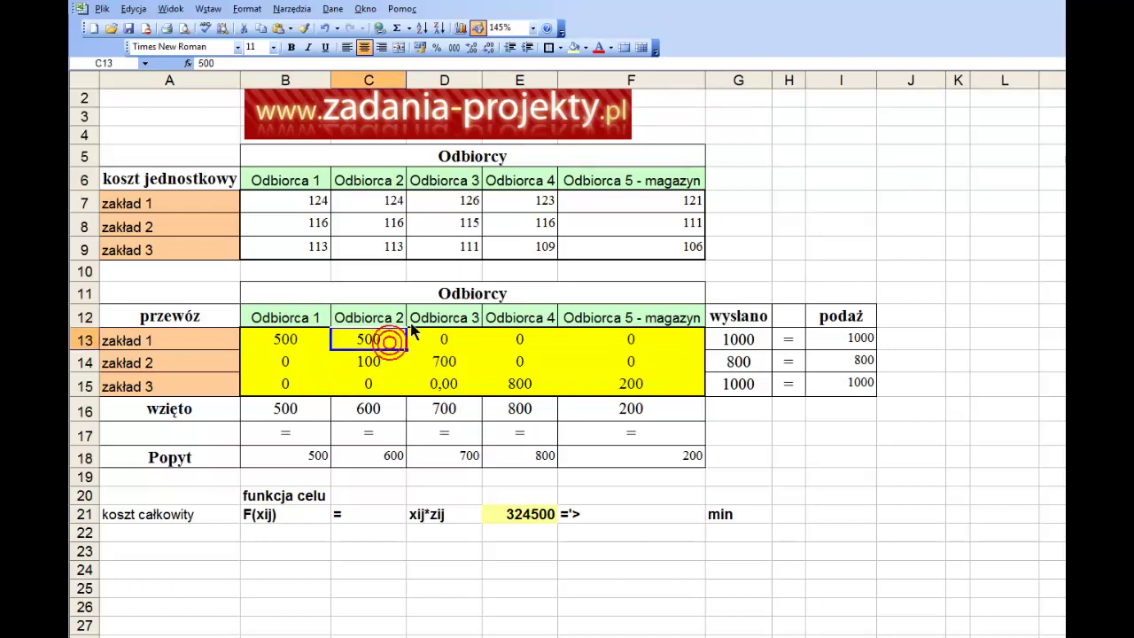
click(390, 319)
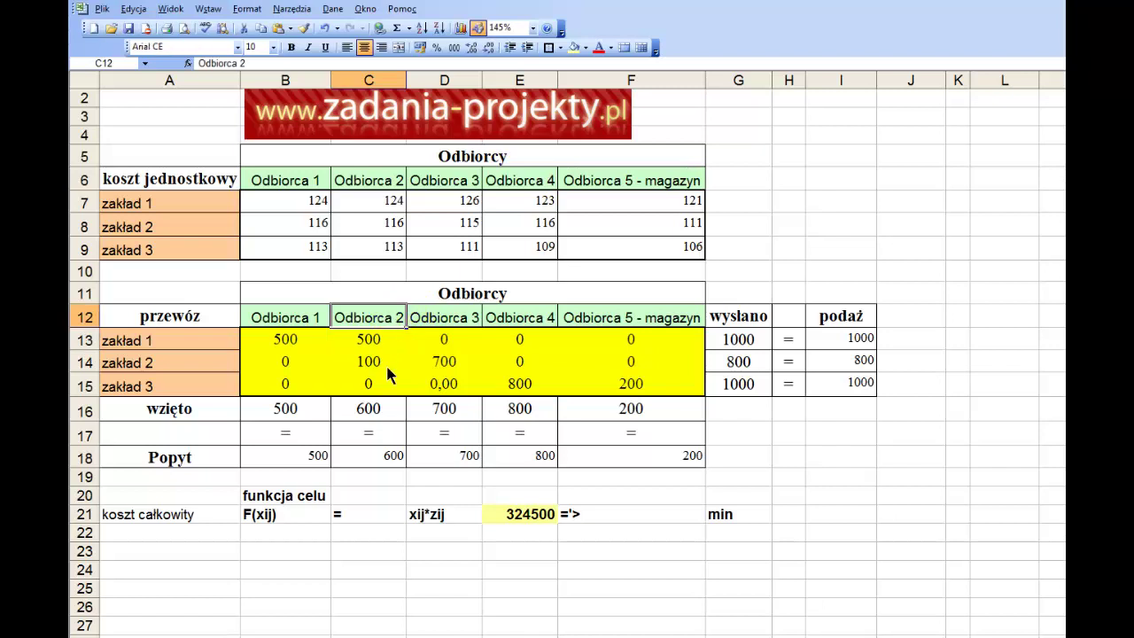
click(386, 363)
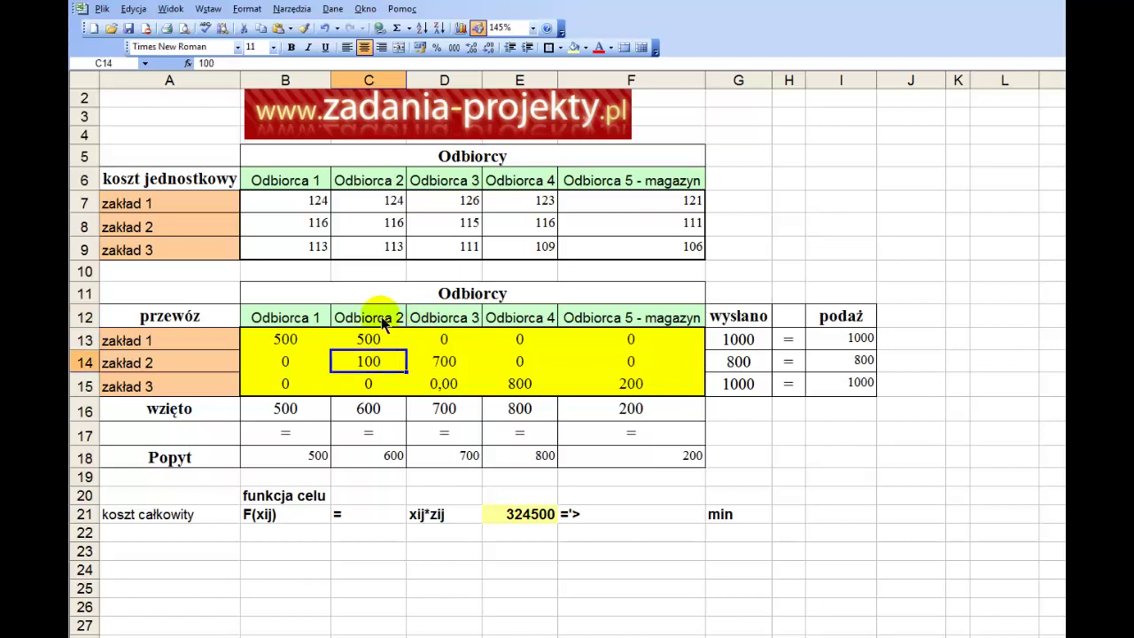
click(383, 322)
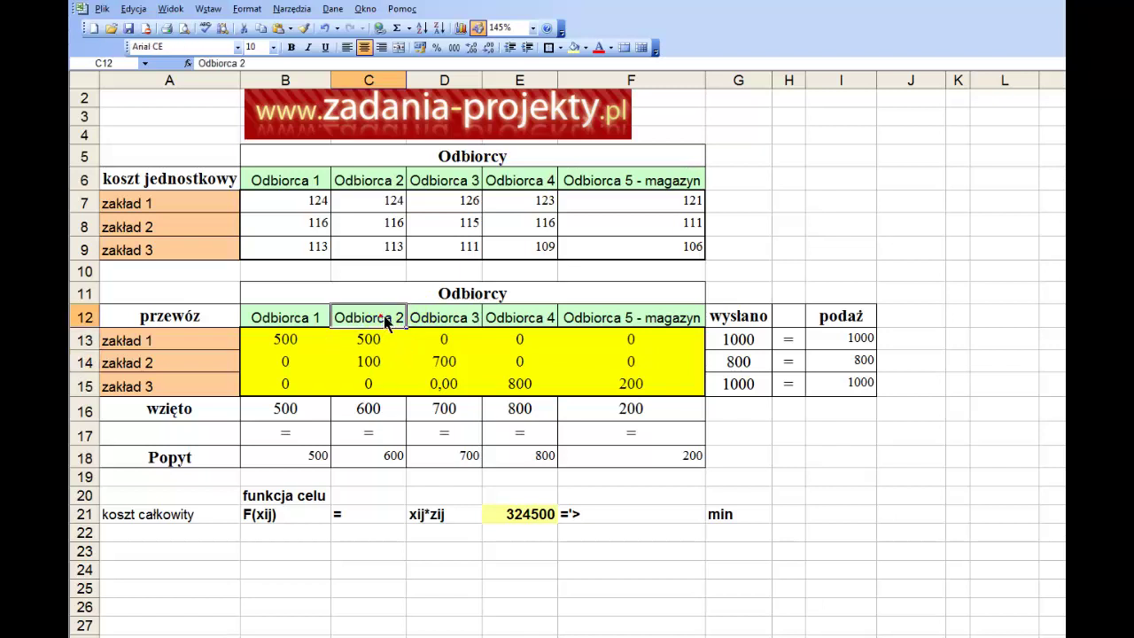
click(381, 363)
click(445, 365)
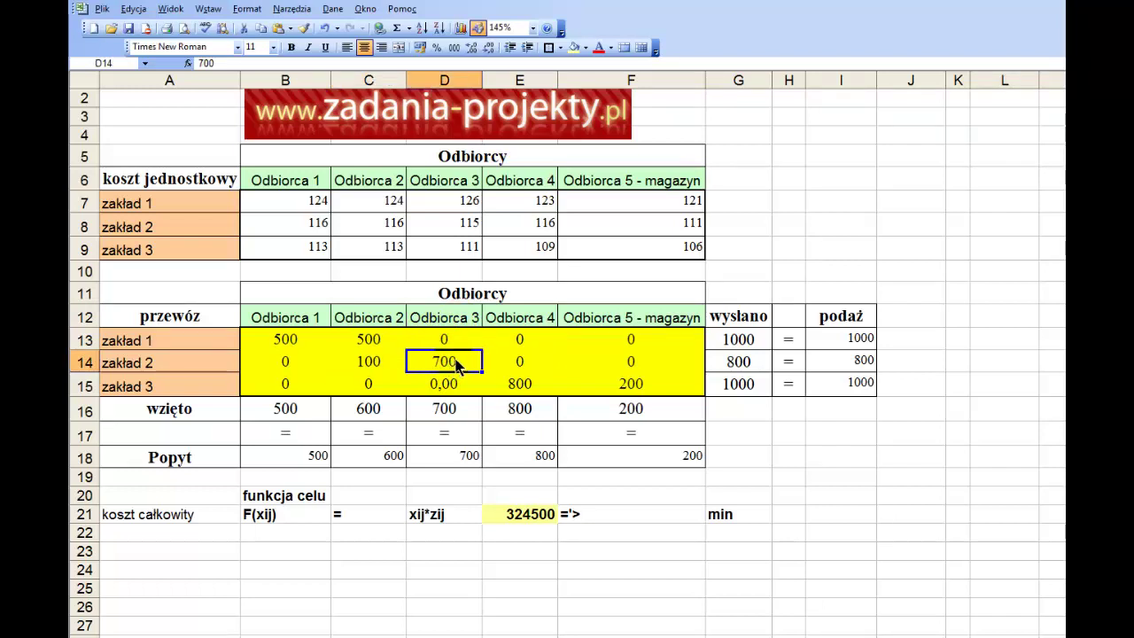
click(527, 390)
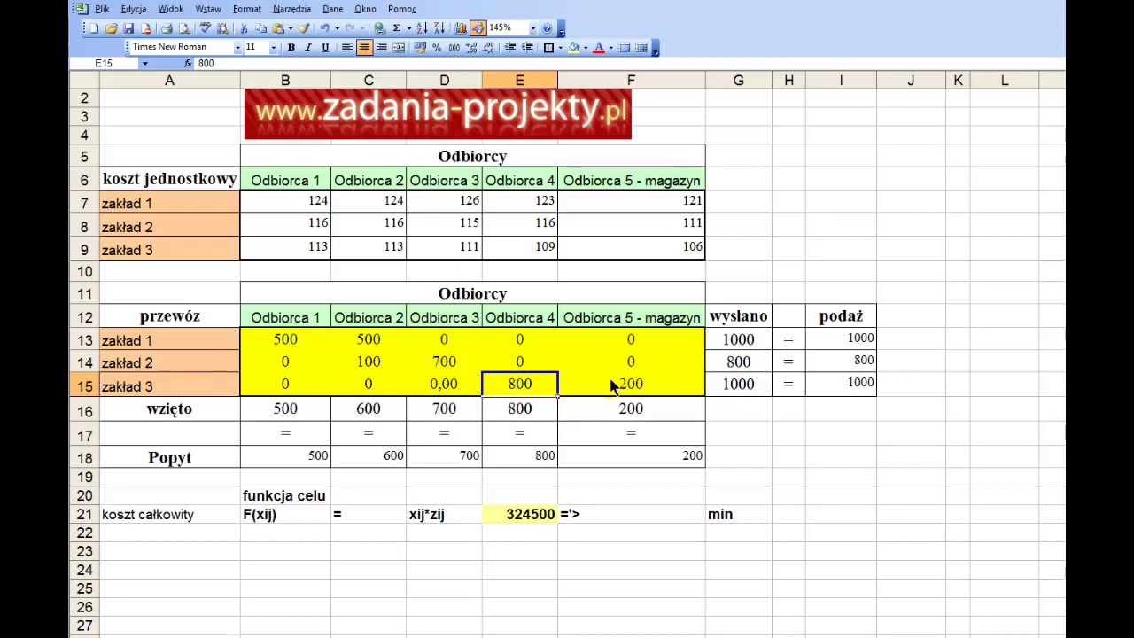
click(665, 386)
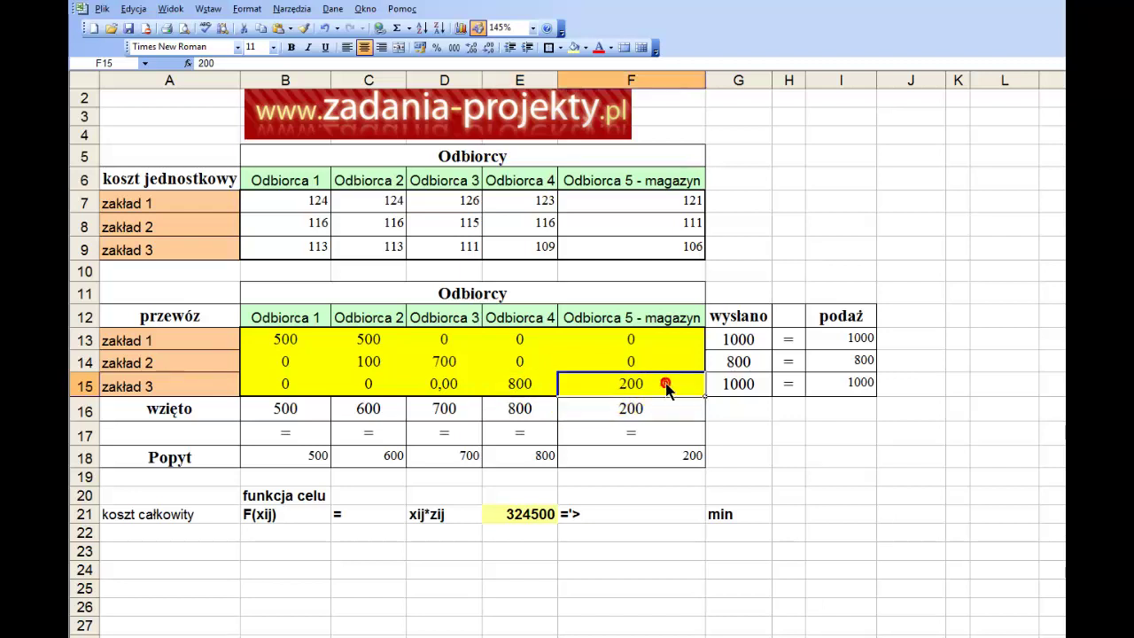
click(530, 521)
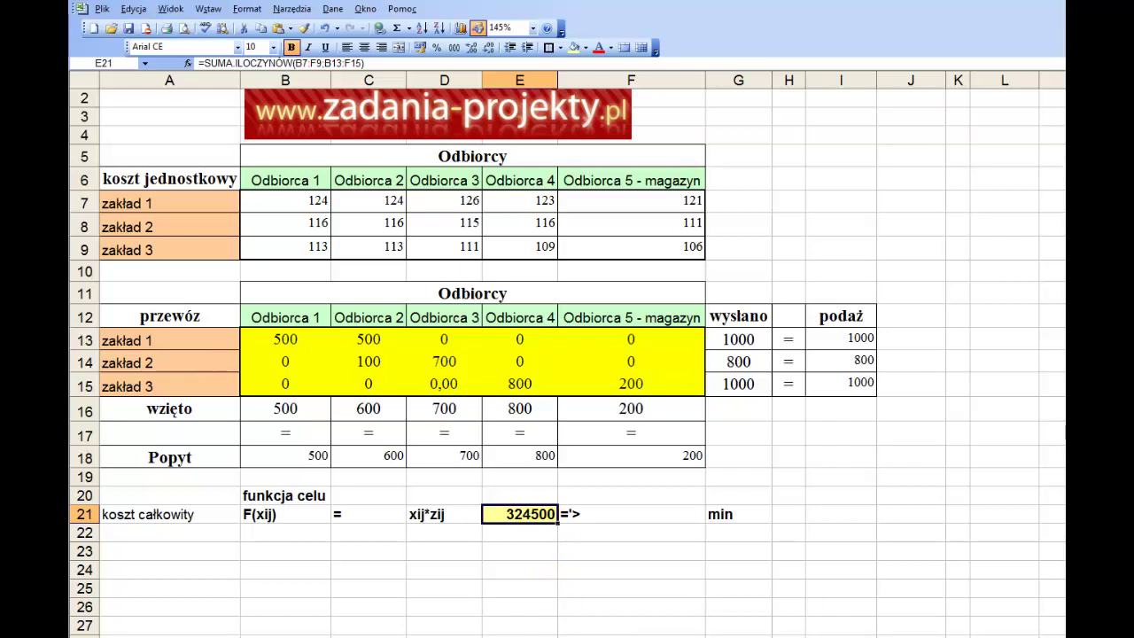
Examine the warehouse recipient headings, the shipments in B13:F15, demand in B18:F18, supply in I13:I15 and the total cost in E21.
click(671, 183)
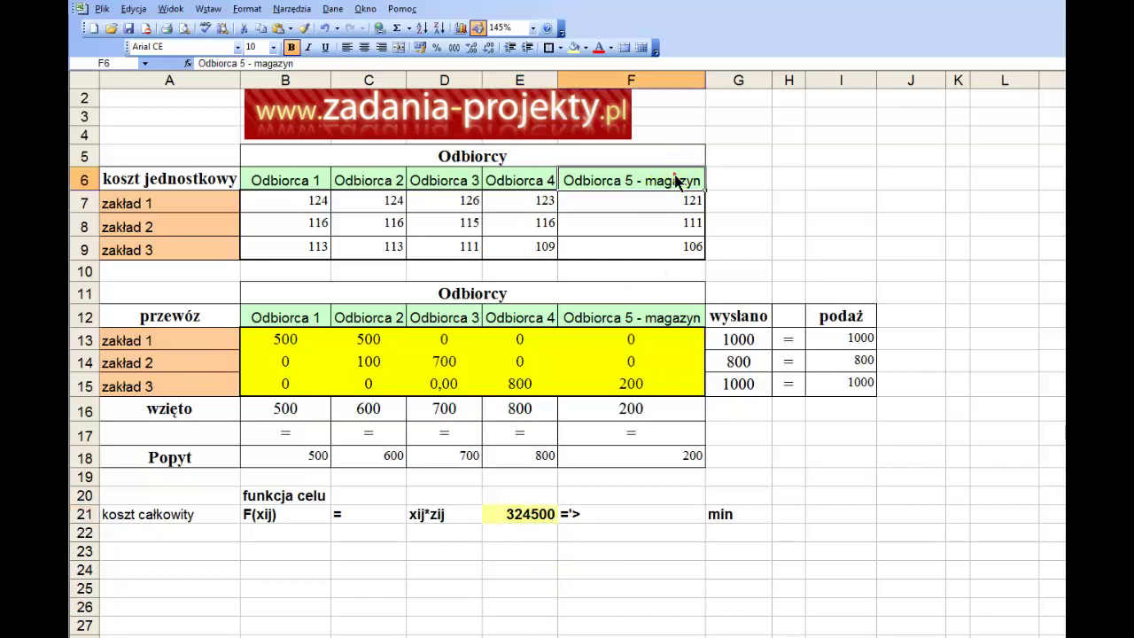
click(630, 315)
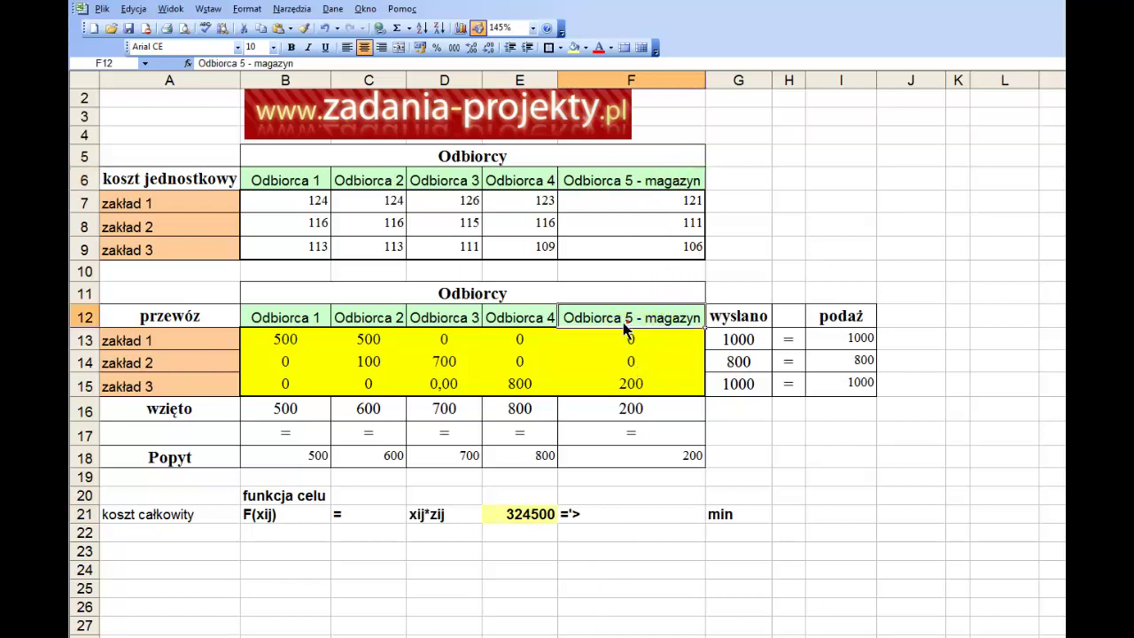
click(534, 520)
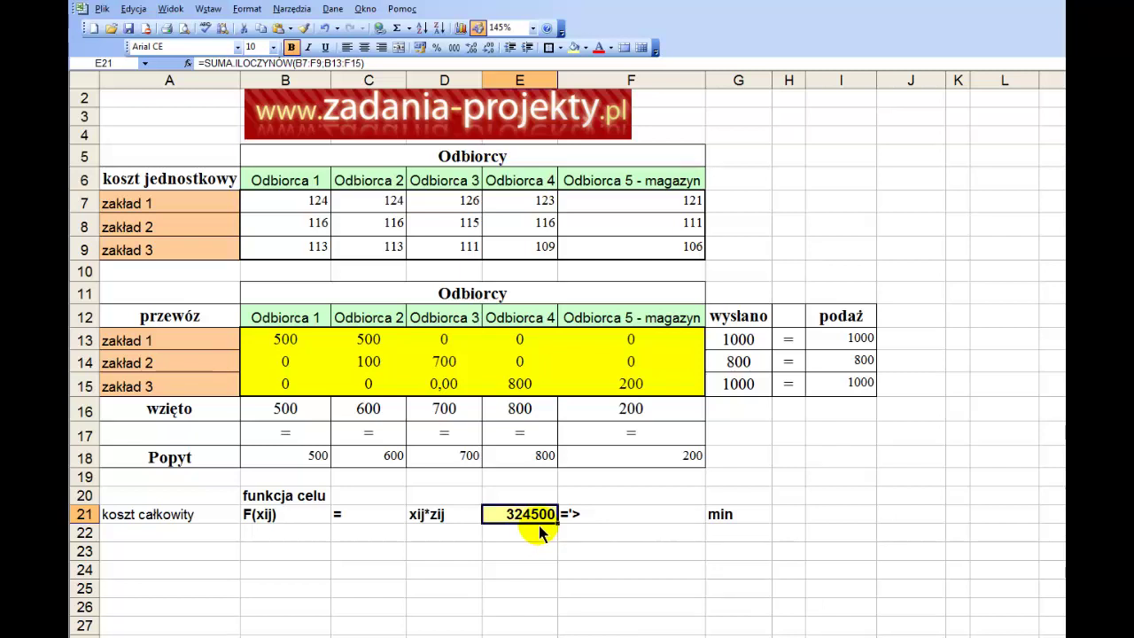
drag(271, 339, 648, 383)
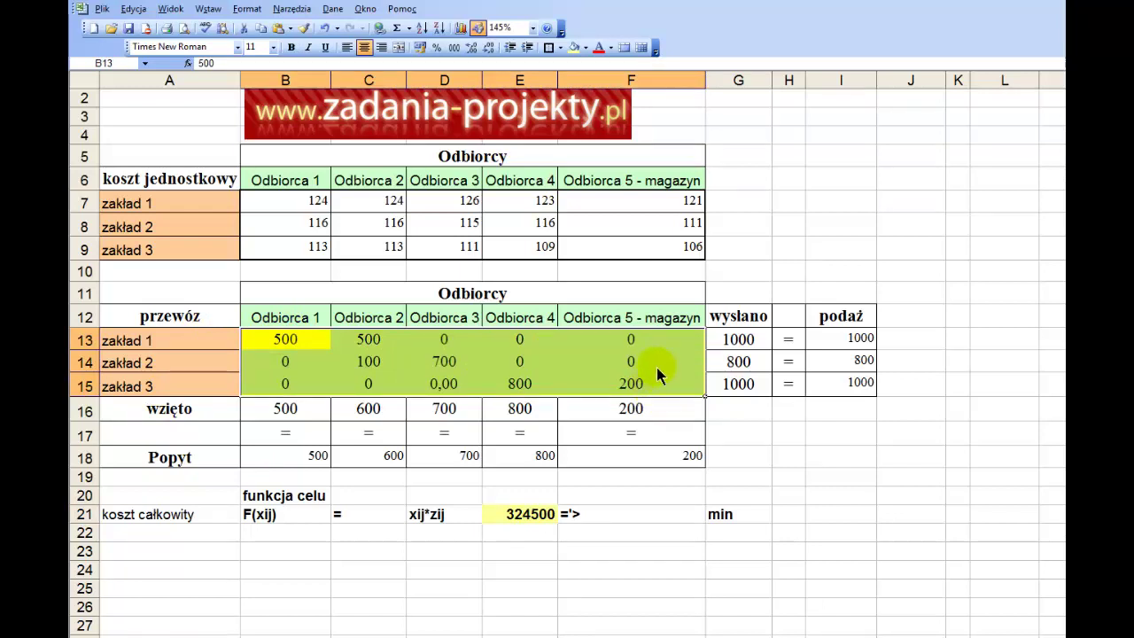
drag(304, 456, 594, 459)
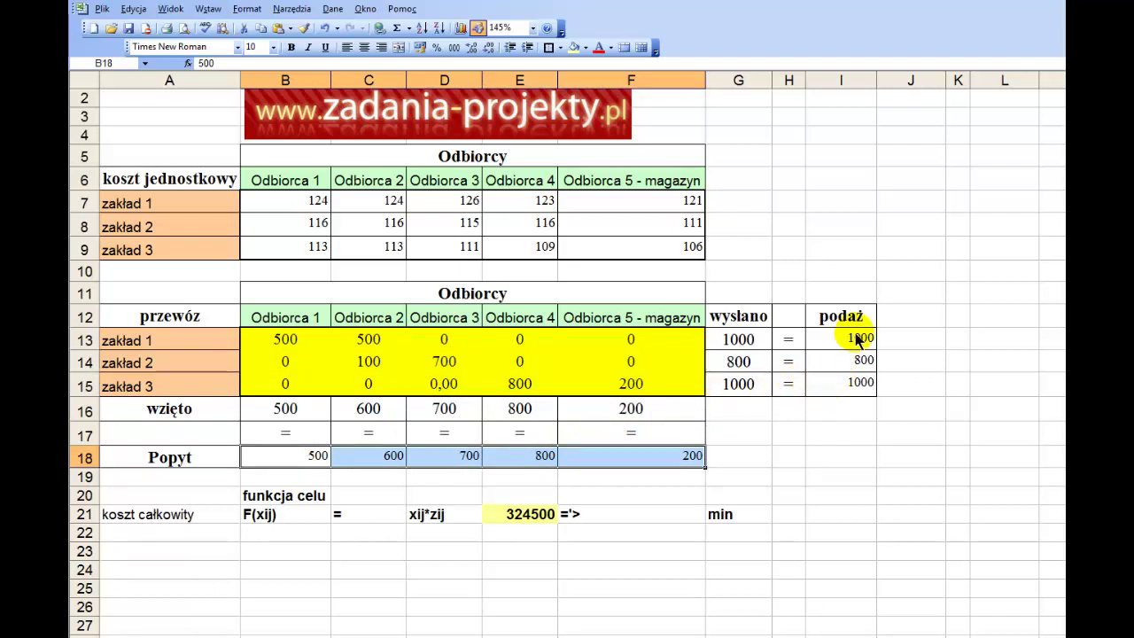
drag(862, 338, 857, 385)
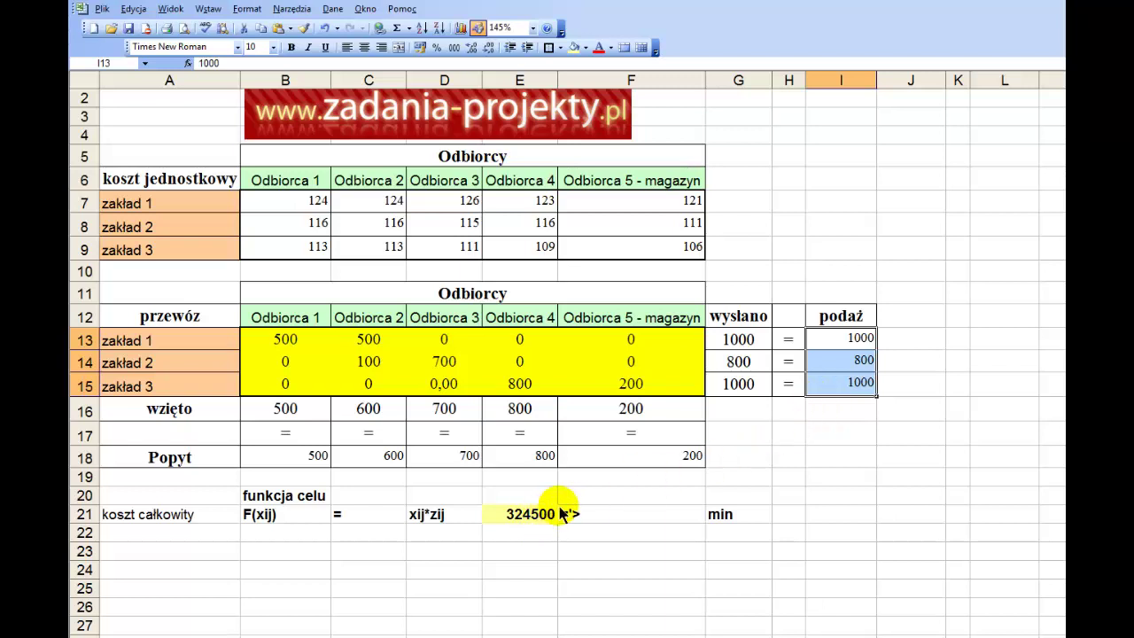
drag(486, 516, 493, 498)
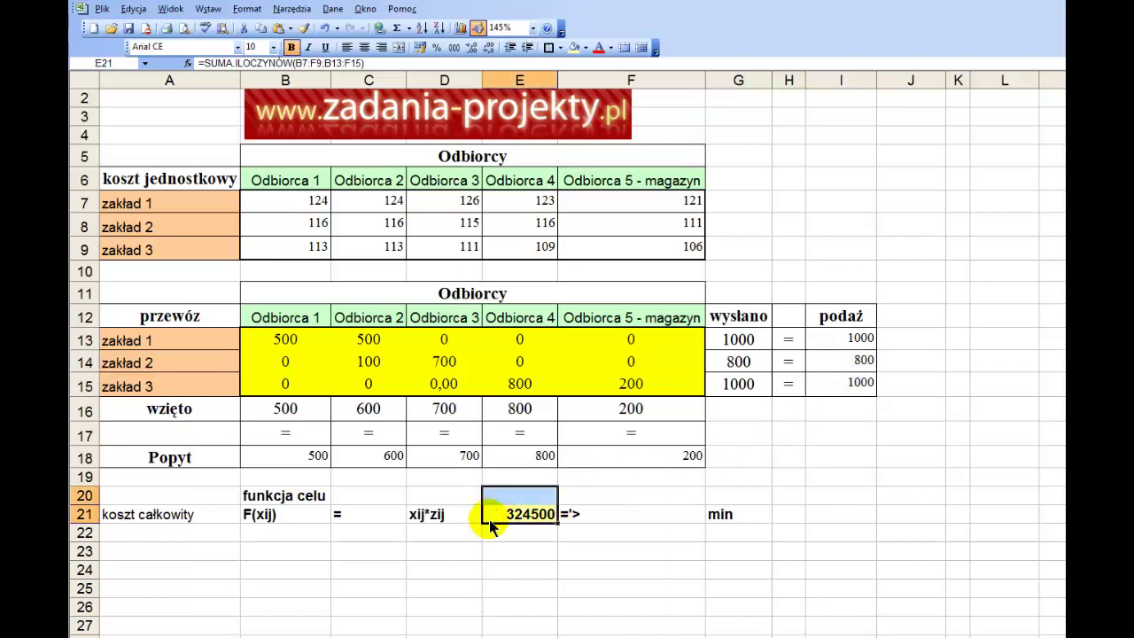
click(490, 520)
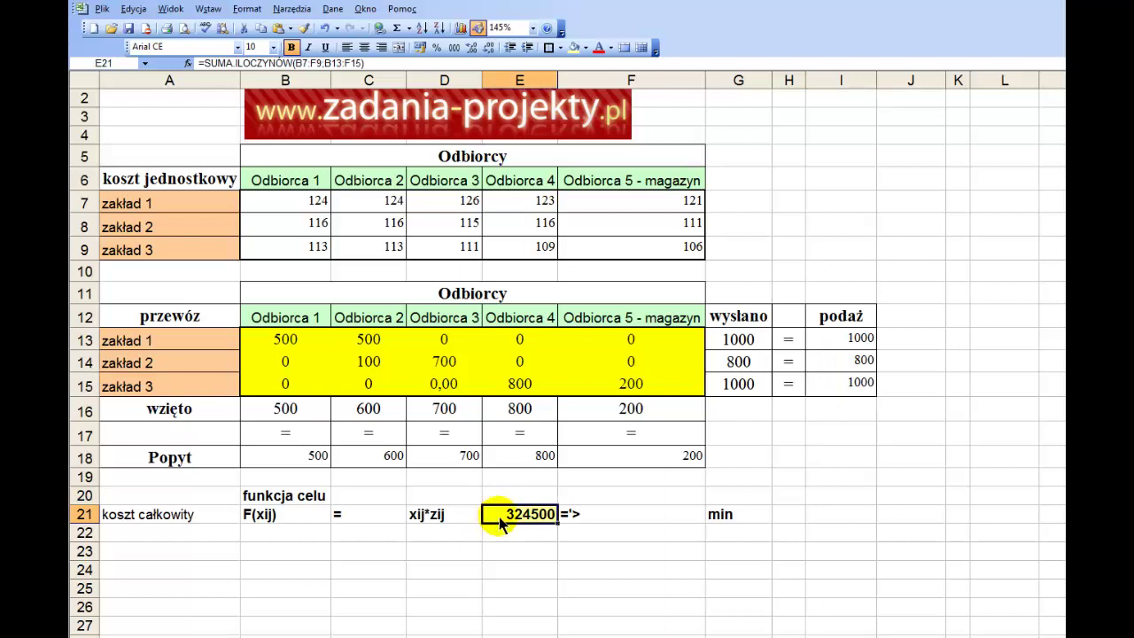